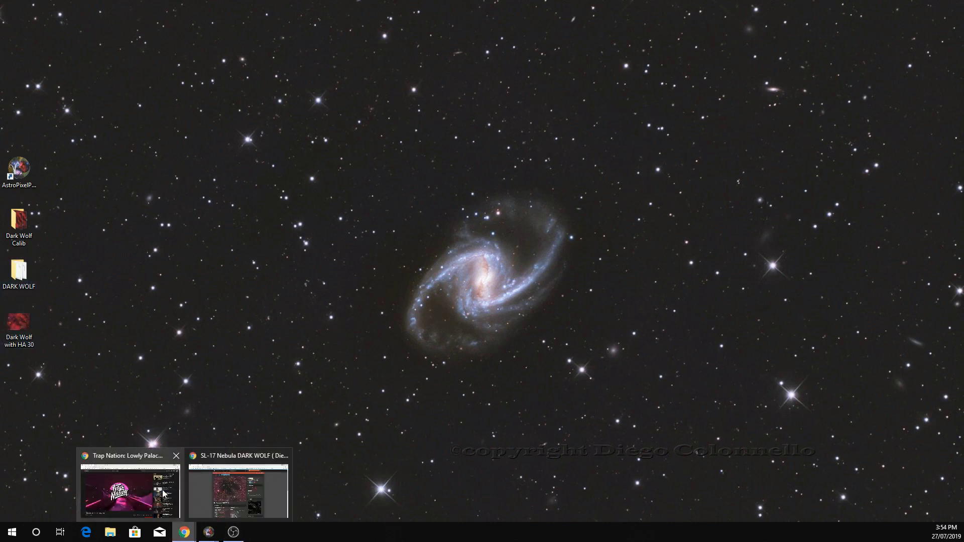
# Show revision B of the Dark Wolf image on AstroBin, then minimize Chrome
pyautogui.click(242, 480)
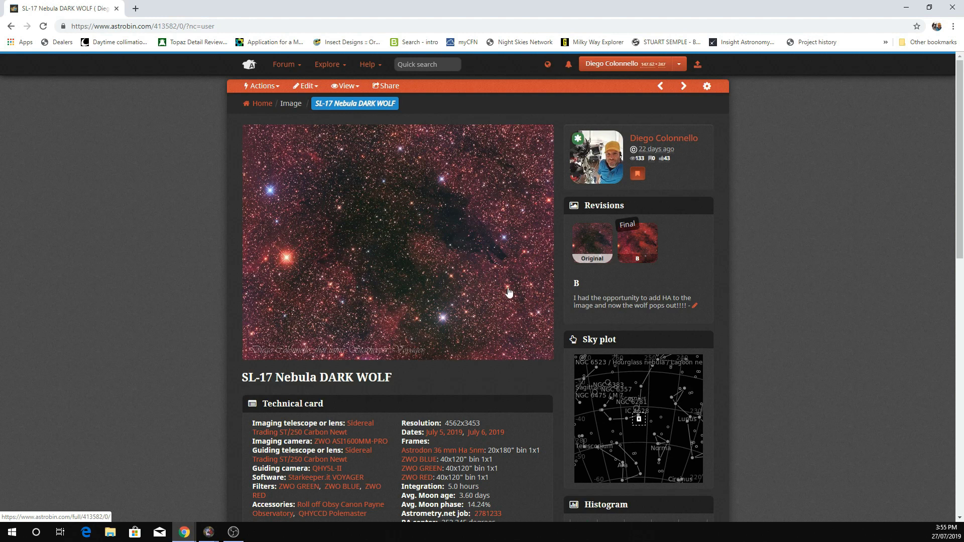
pyautogui.click(630, 249)
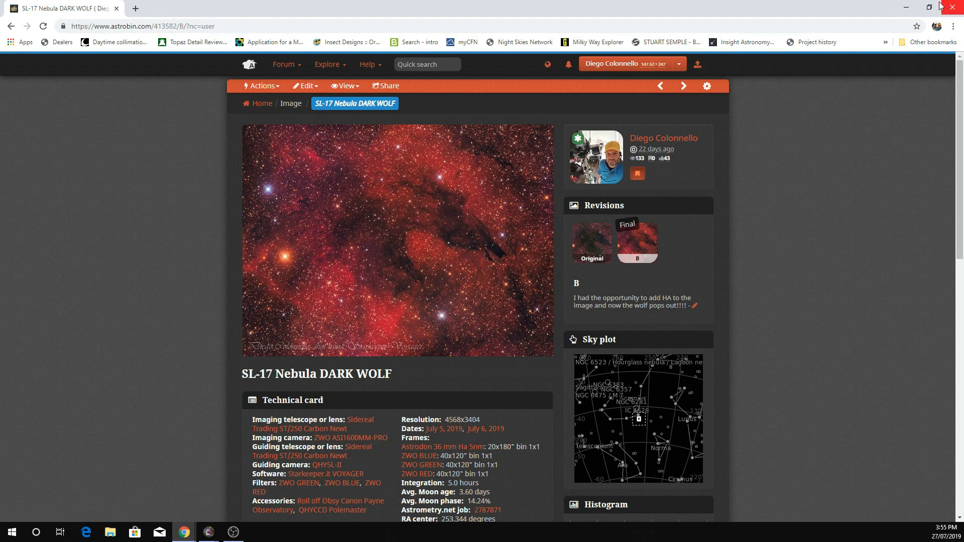
pyautogui.click(907, 7)
pyautogui.doubleClick(32, 323)
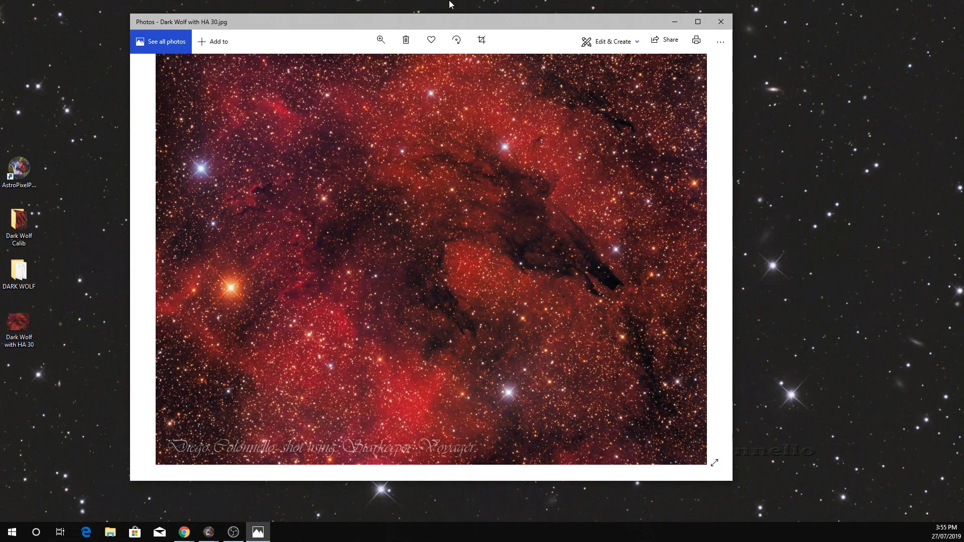
pyautogui.moveTo(474, 18); pyautogui.dragTo(469, 42)
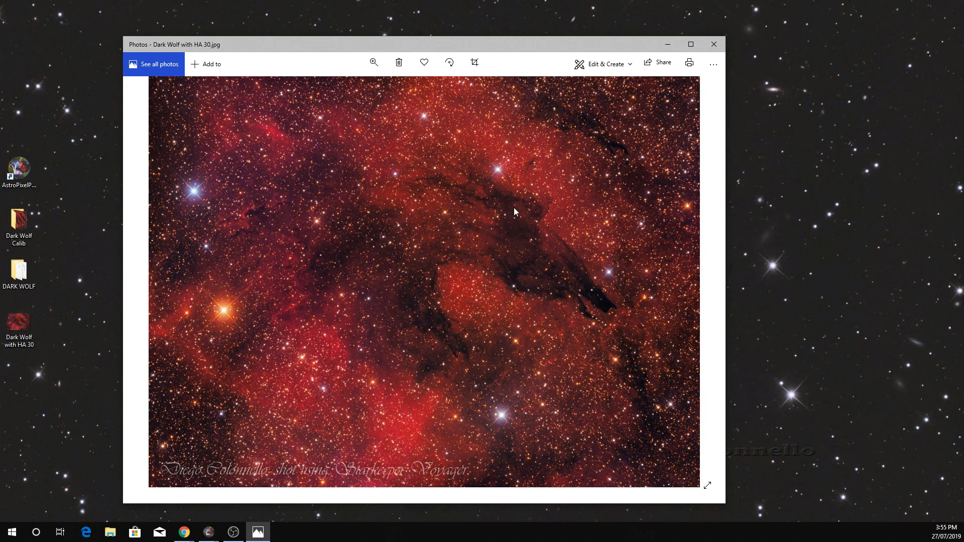
pyautogui.click(668, 44)
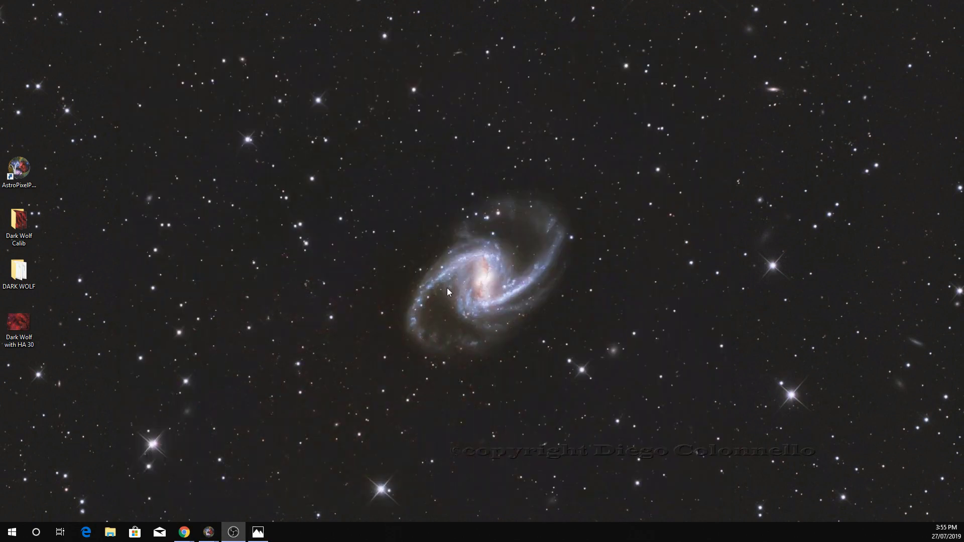
pyautogui.click(12, 269)
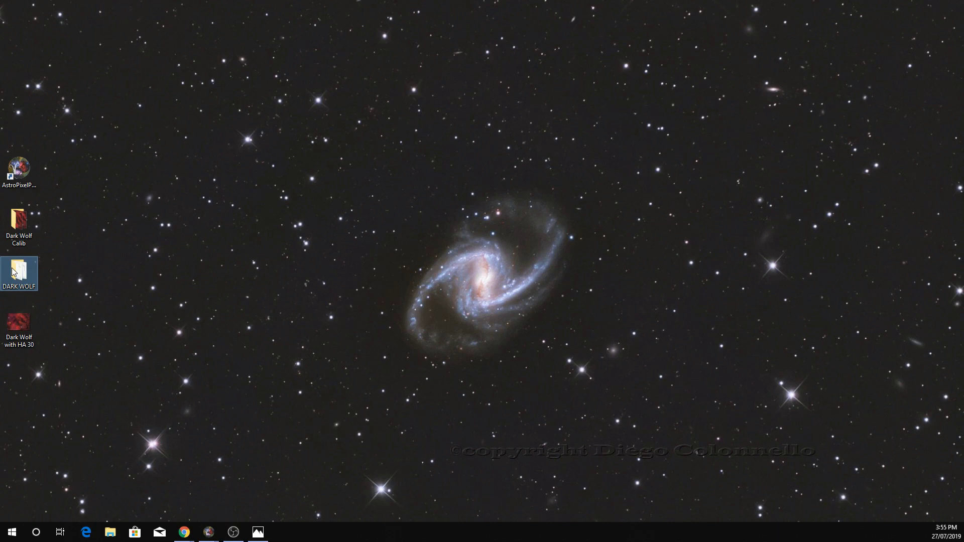
pyautogui.doubleClick(12, 269)
pyautogui.click(565, 102)
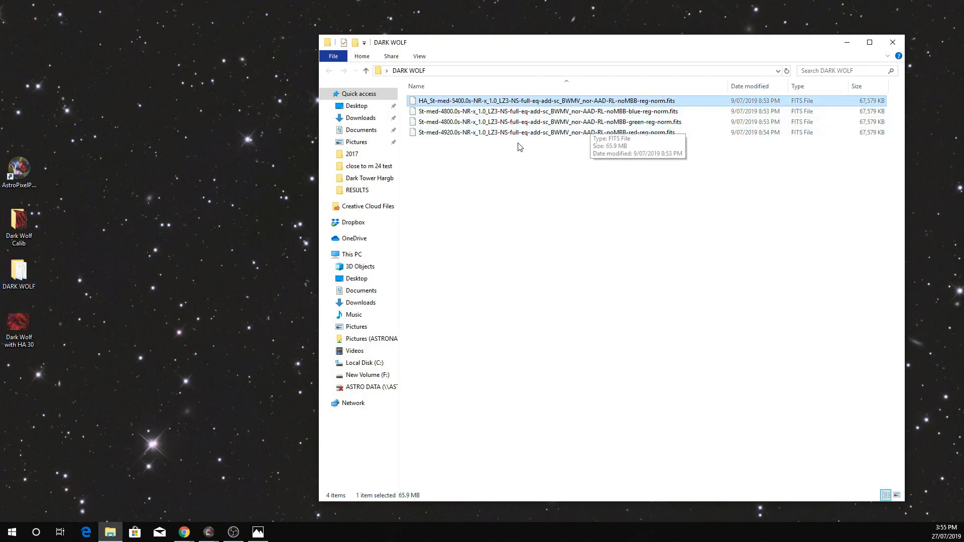
pyautogui.click(639, 135)
pyautogui.click(647, 114)
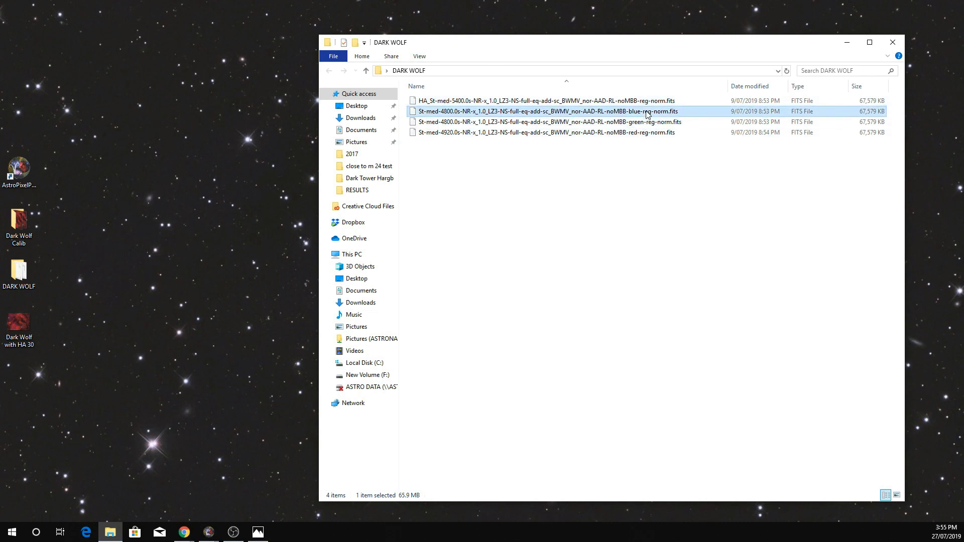
pyautogui.click(641, 101)
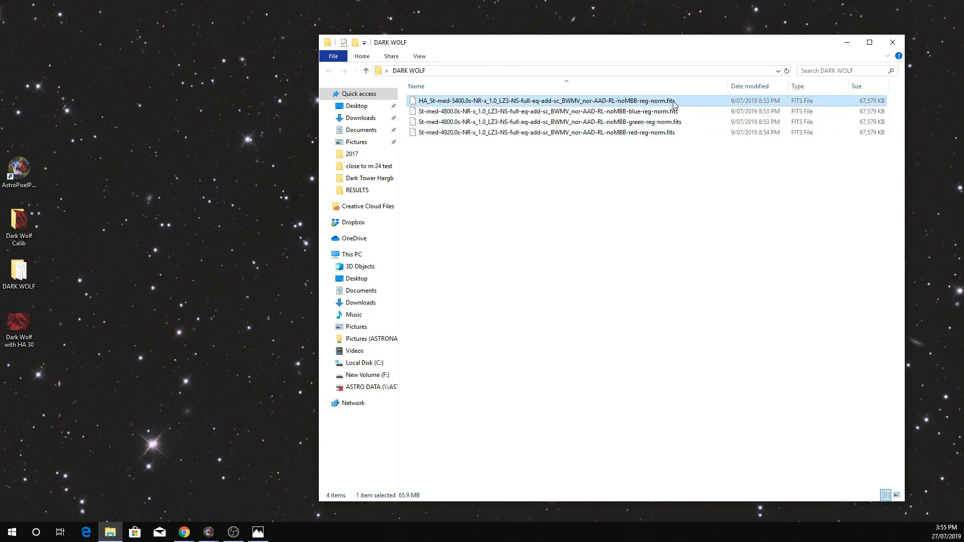
# Set APP's working directory to Desktop > DARK WOLF and maximize the window
pyautogui.click(847, 48)
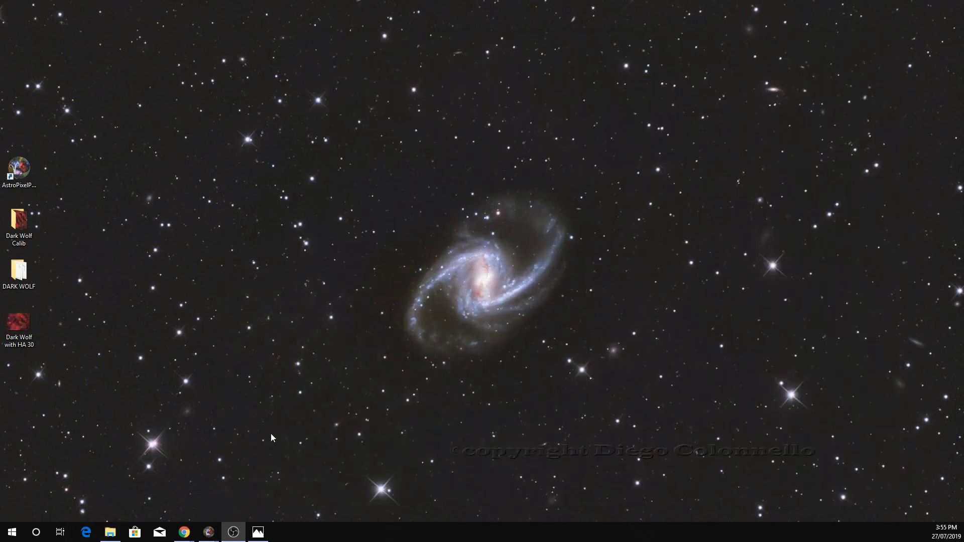
pyautogui.moveTo(209, 532)
pyautogui.click(178, 490)
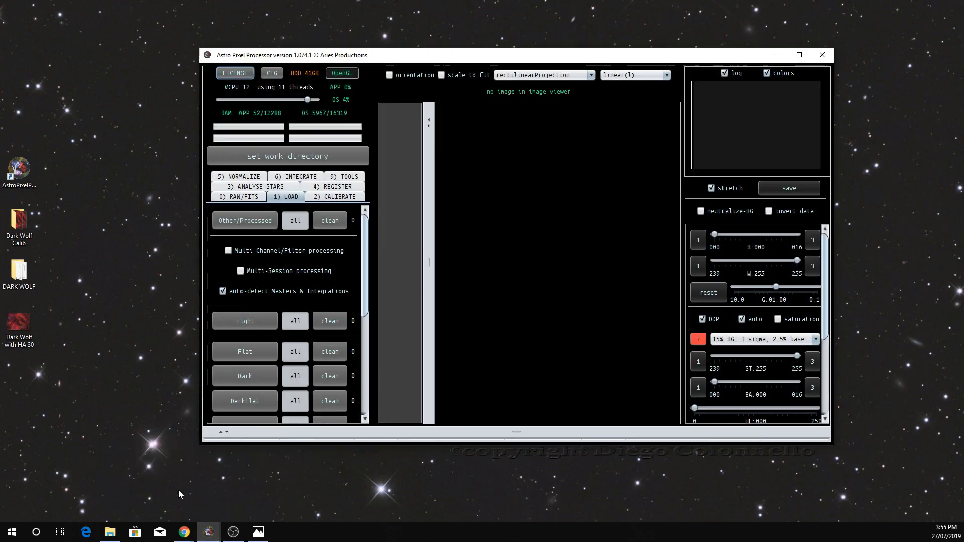
pyautogui.click(288, 156)
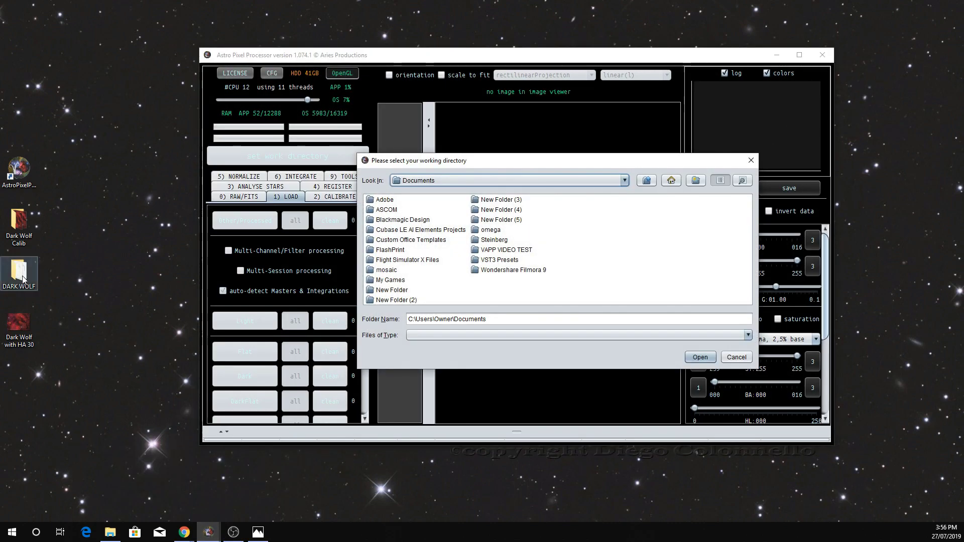
pyautogui.click(669, 181)
pyautogui.click(474, 290)
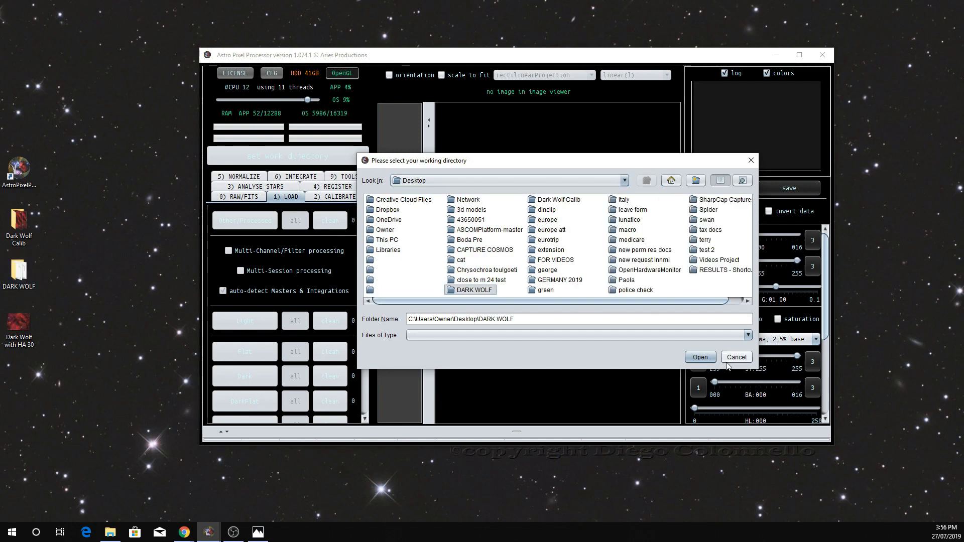
pyautogui.click(702, 358)
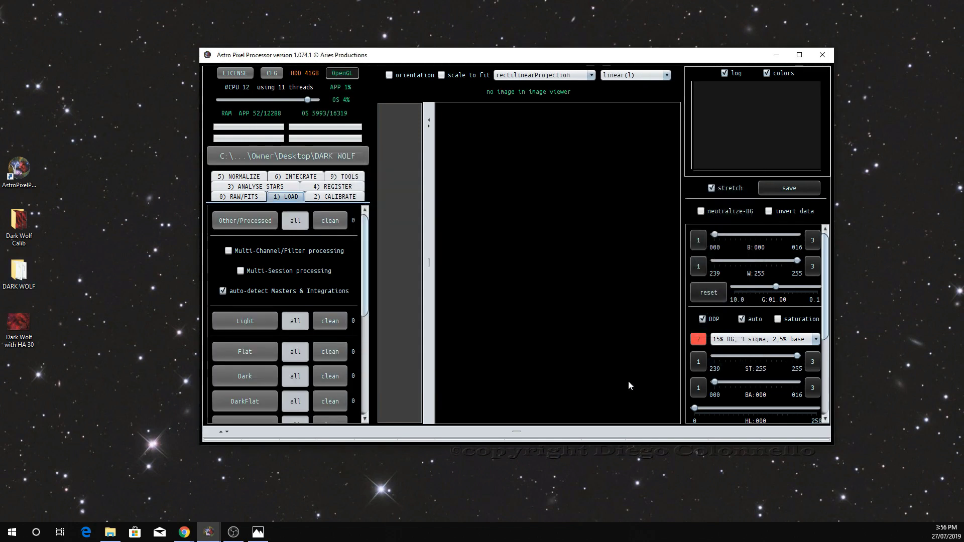
pyautogui.click(798, 54)
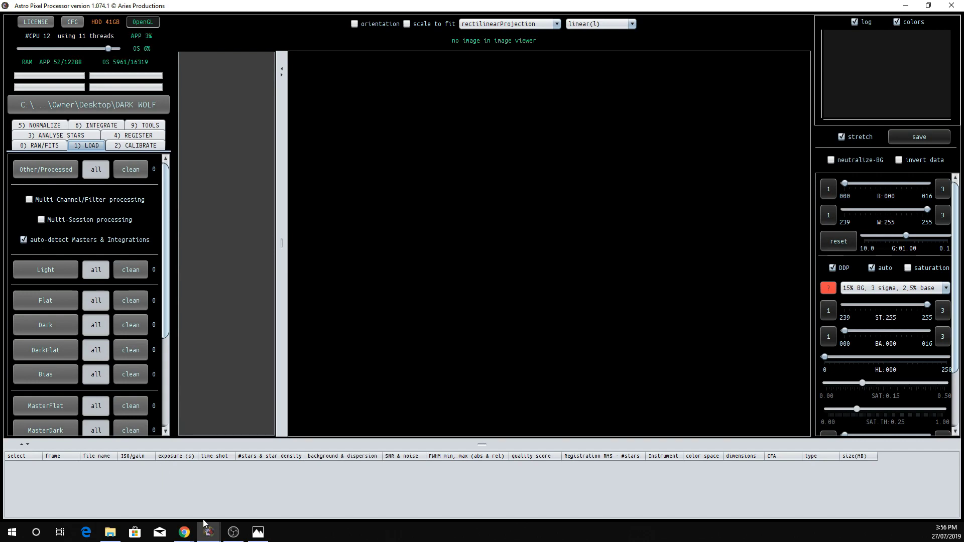
# With auto-detect masters off, load the four DARK WOLF FITS files as lights
pyautogui.click(22, 240)
pyautogui.click(45, 269)
pyautogui.click(444, 182)
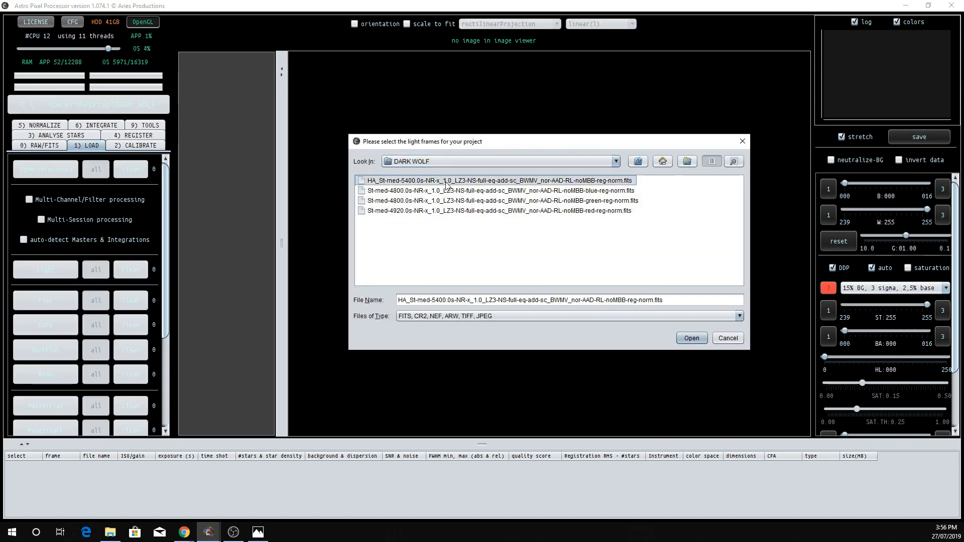
pyautogui.keyDown('shift'); pyautogui.click(459, 211); pyautogui.keyUp('shift')
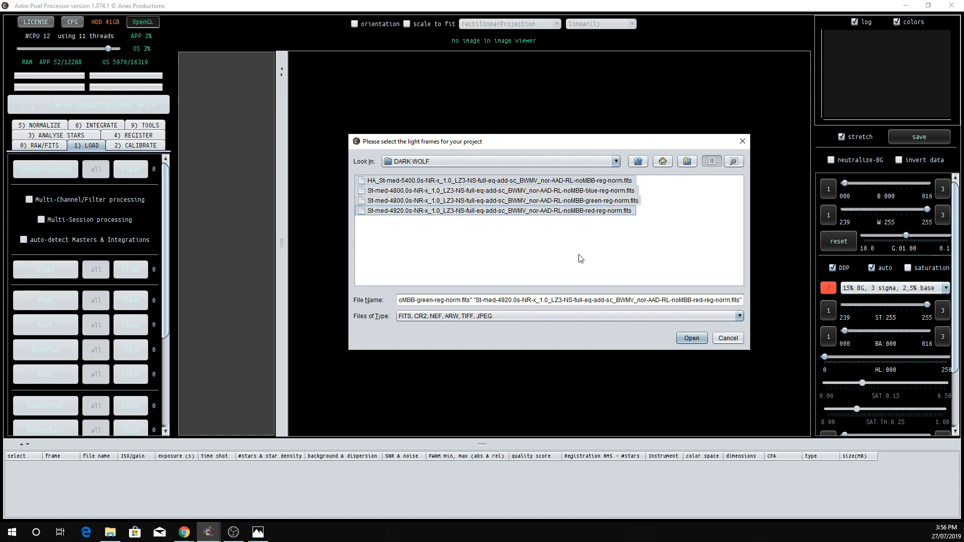
pyautogui.click(684, 338)
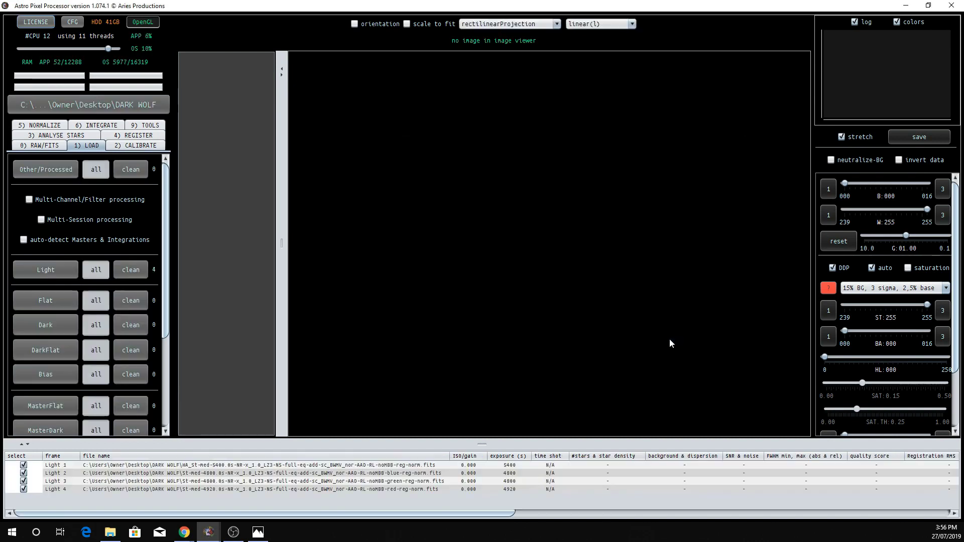
# Preview the Ha, red, green and blue frames, hiding the FITS header
pyautogui.doubleClick(326, 466)
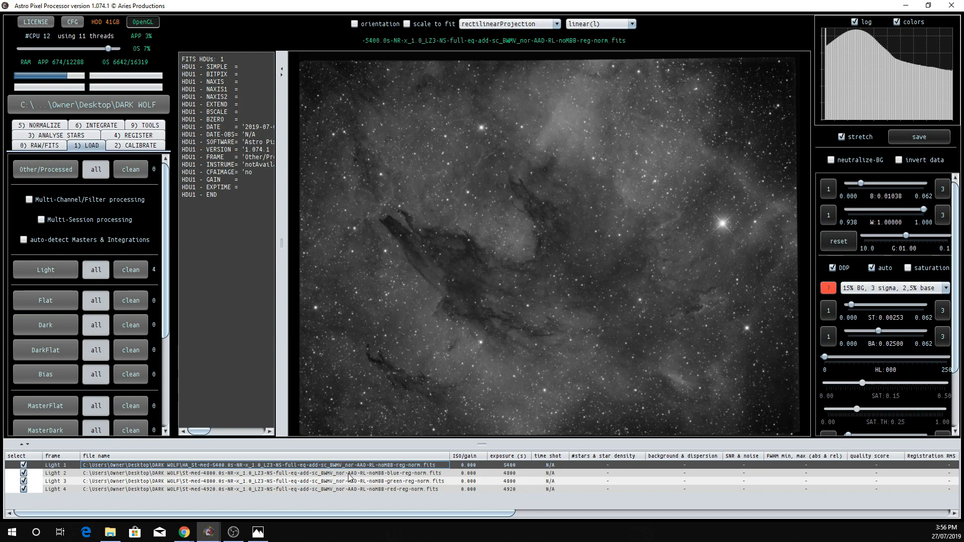
pyautogui.doubleClick(367, 491)
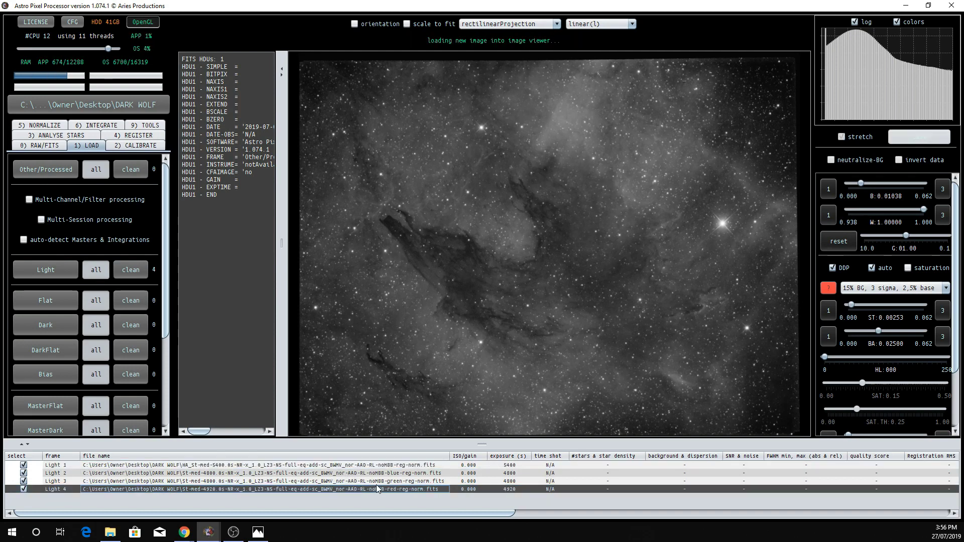
pyautogui.doubleClick(384, 481)
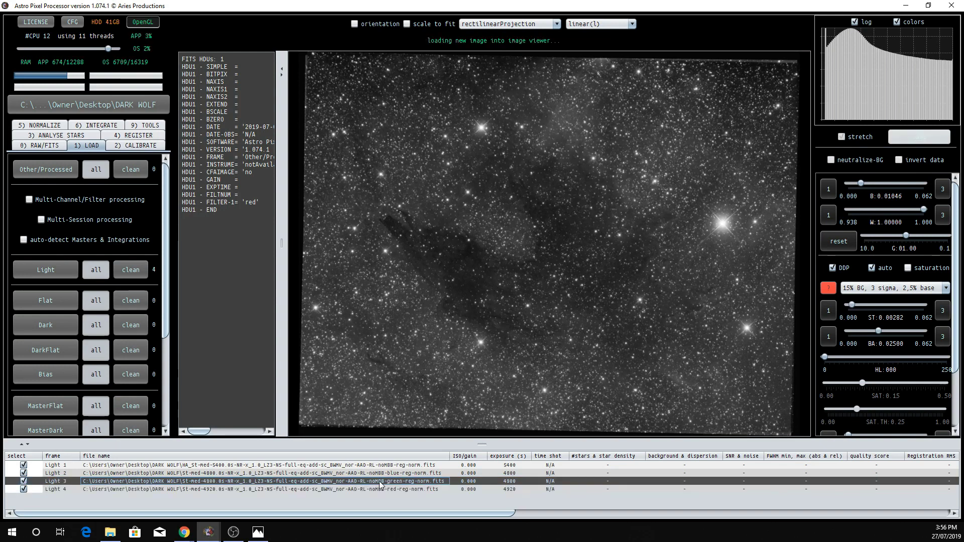
pyautogui.doubleClick(387, 474)
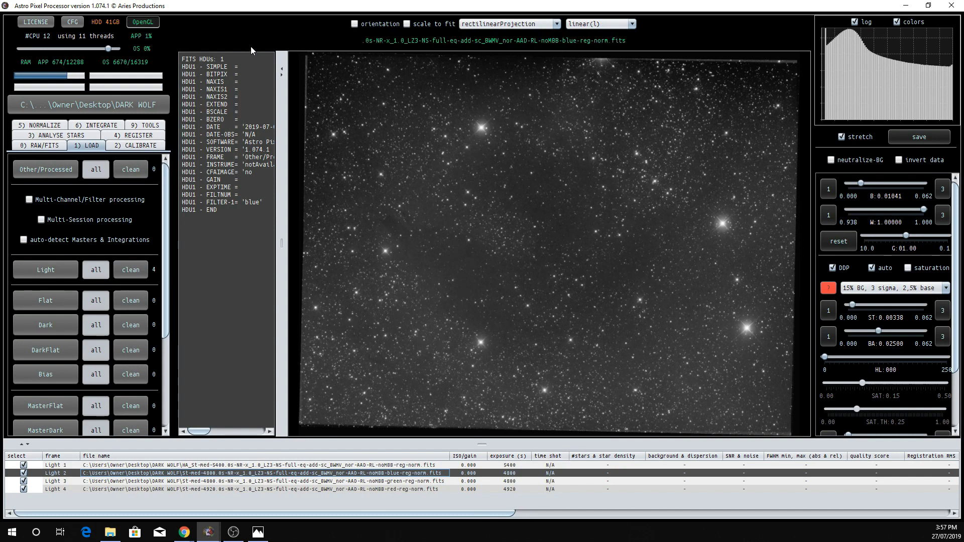
pyautogui.click(282, 72)
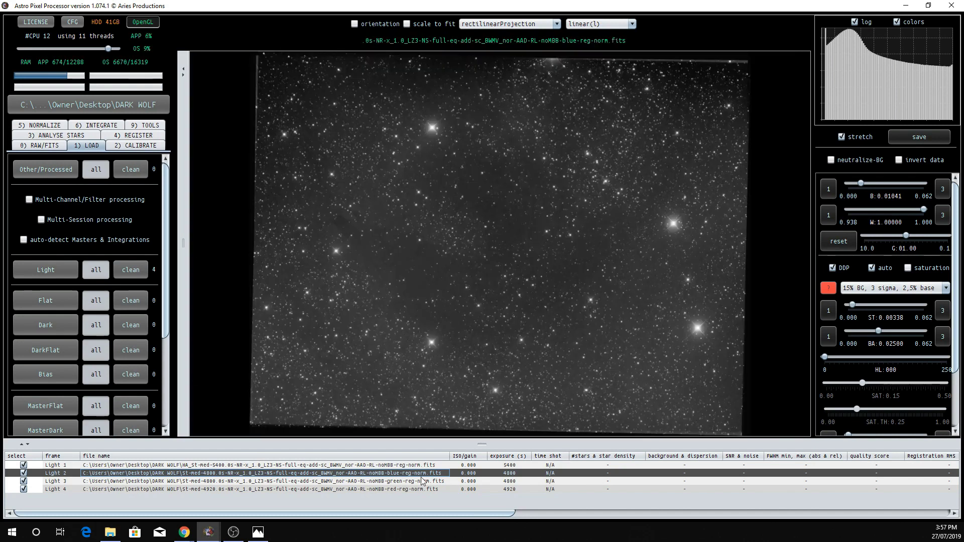
# Integrate the four lights into a 19,920 s average, display it, and open Tools
pyautogui.click(96, 125)
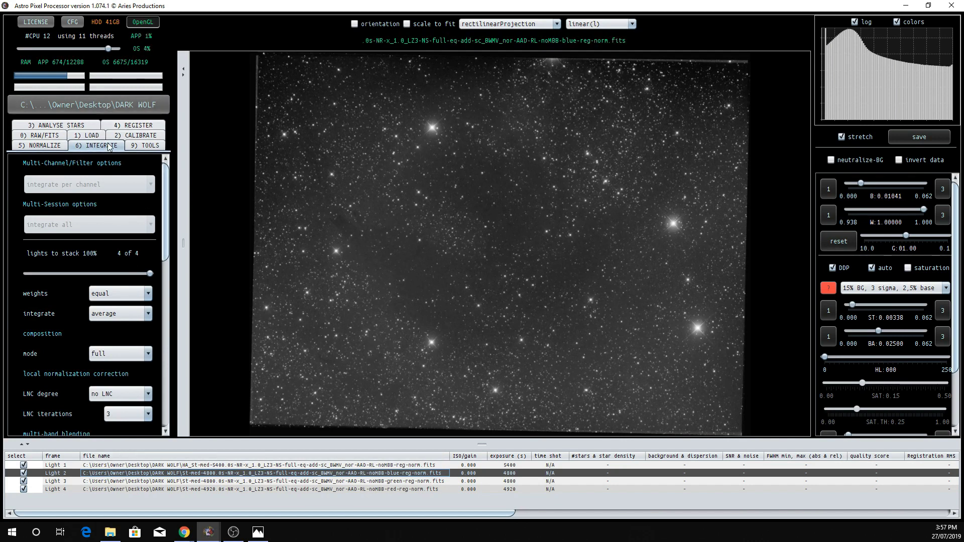
pyautogui.scroll(-5, 164, 211)
pyautogui.scroll(-5, 164, 211)
pyautogui.click(121, 421)
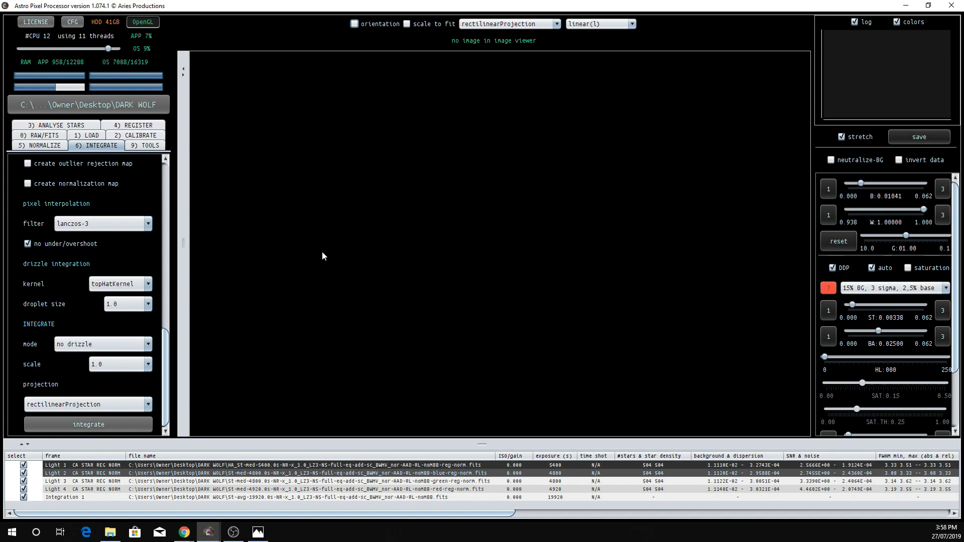
pyautogui.hscroll(10, 436, 479)
pyautogui.click(215, 498)
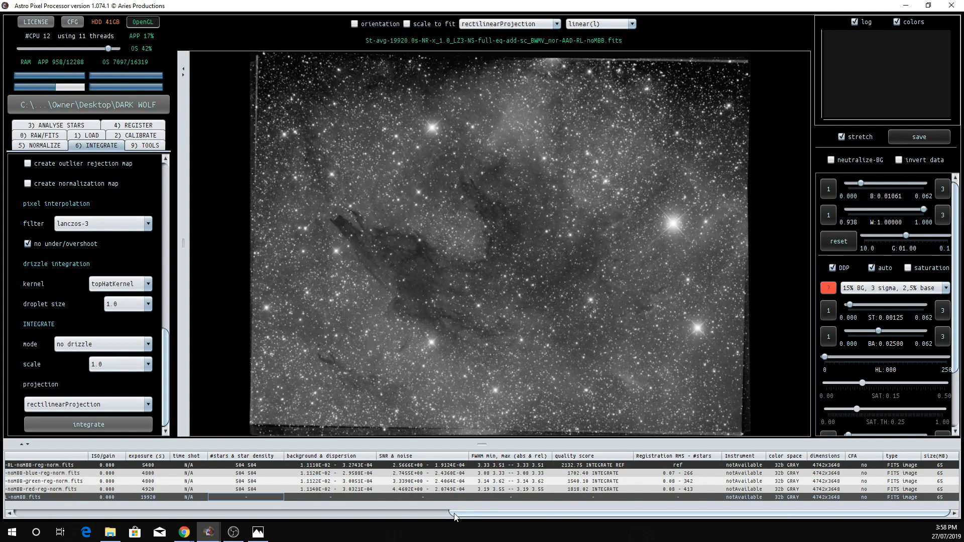
pyautogui.moveTo(421, 519); pyautogui.dragTo(2, 494)
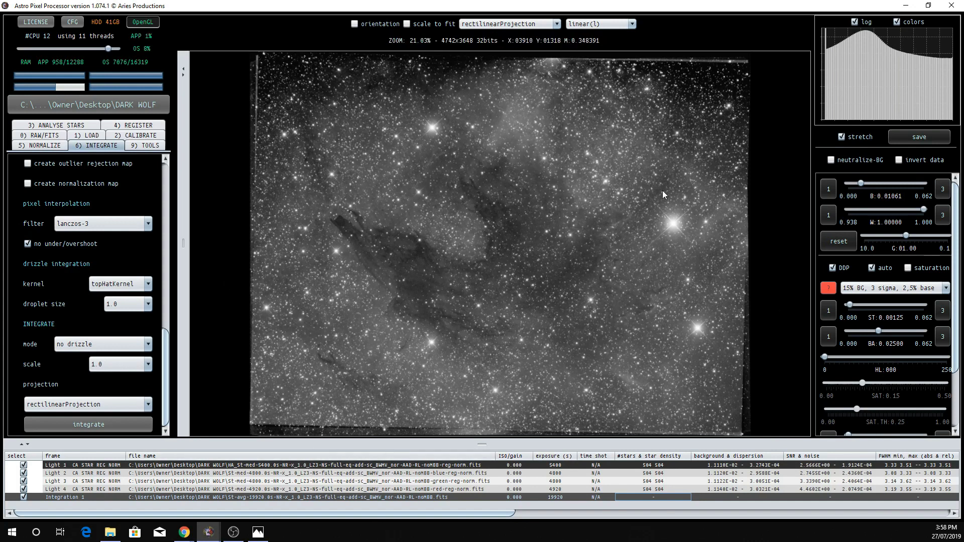
pyautogui.click(142, 146)
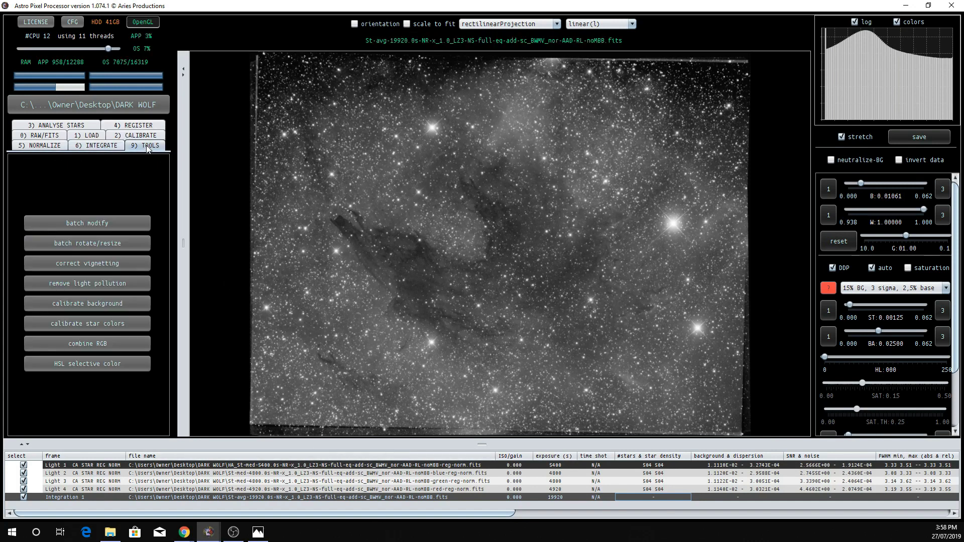
# Add the blue, green and red stacks to Combine RGB with Blue, Green, Red tags
pyautogui.click(116, 344)
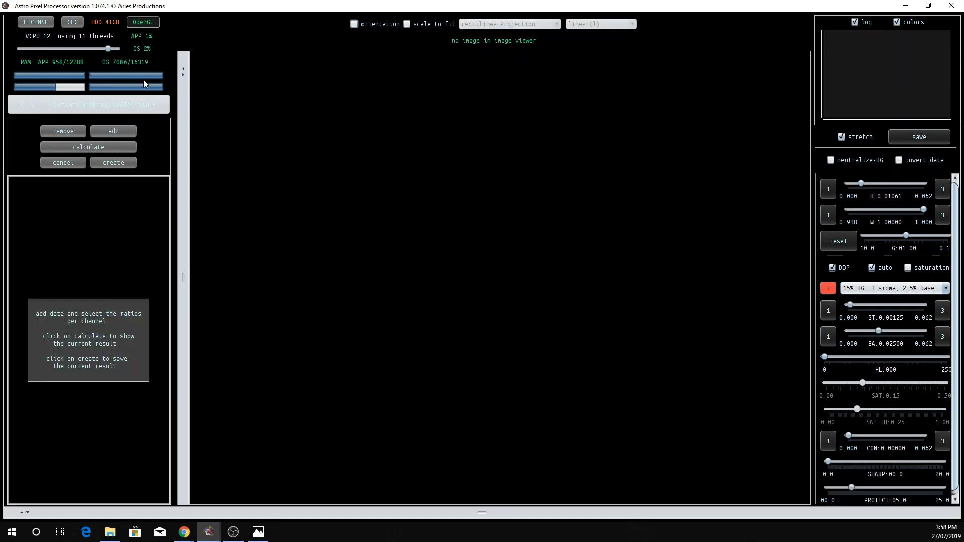
pyautogui.click(113, 133)
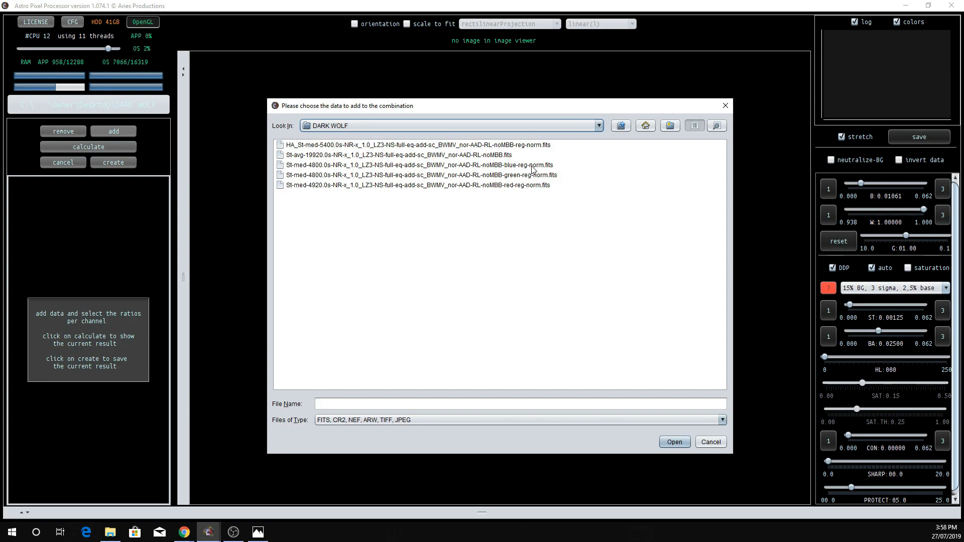
pyautogui.click(533, 165)
pyautogui.keyDown('ctrl'); pyautogui.click(533, 186); pyautogui.keyUp('ctrl')
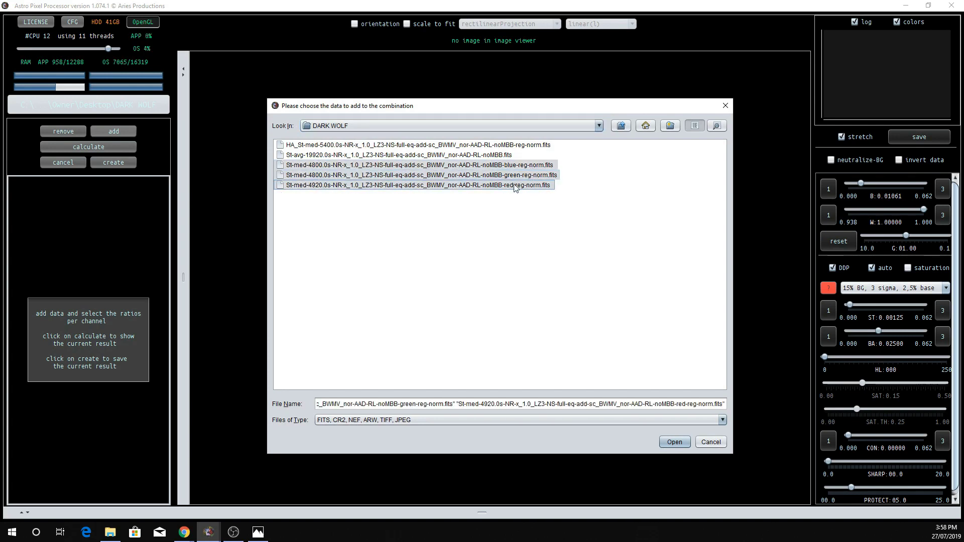
pyautogui.click(677, 442)
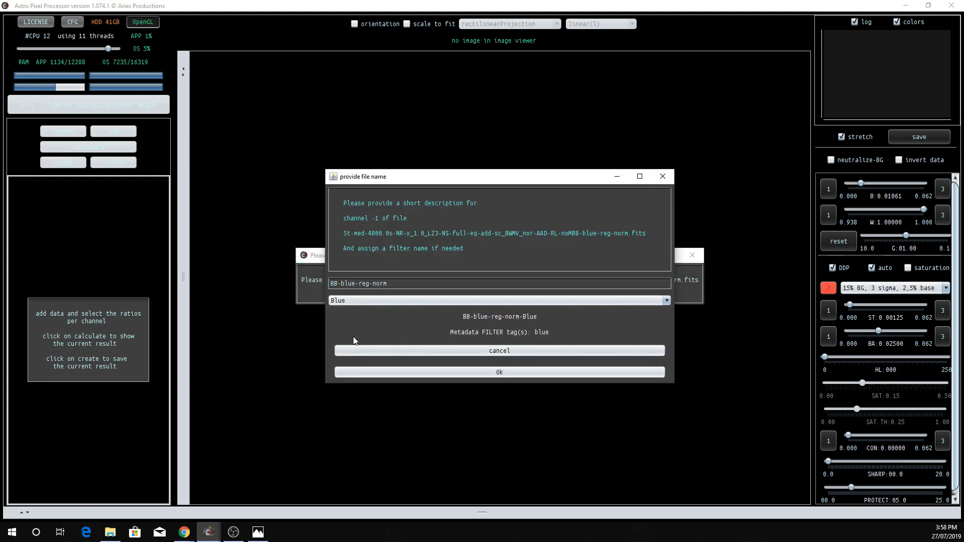
pyautogui.click(499, 373)
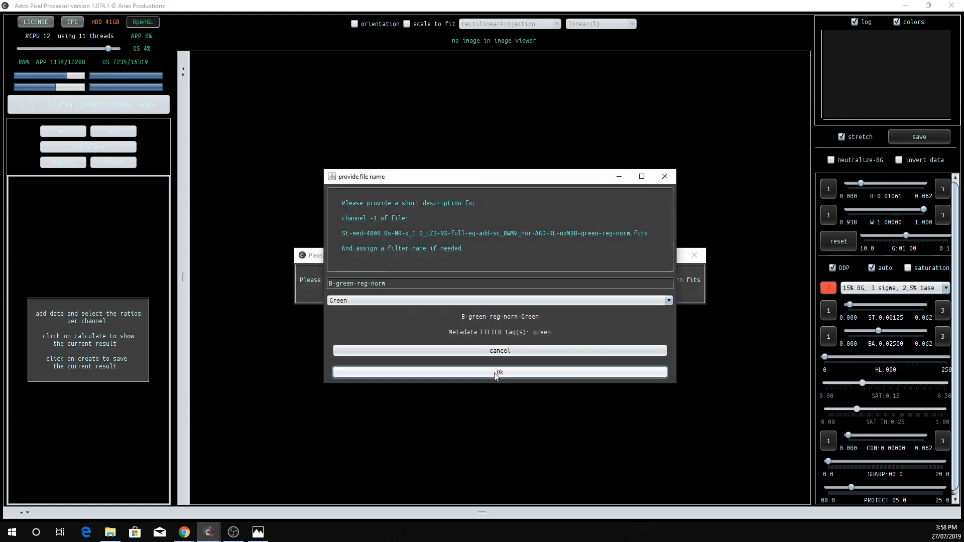
pyautogui.click(497, 372)
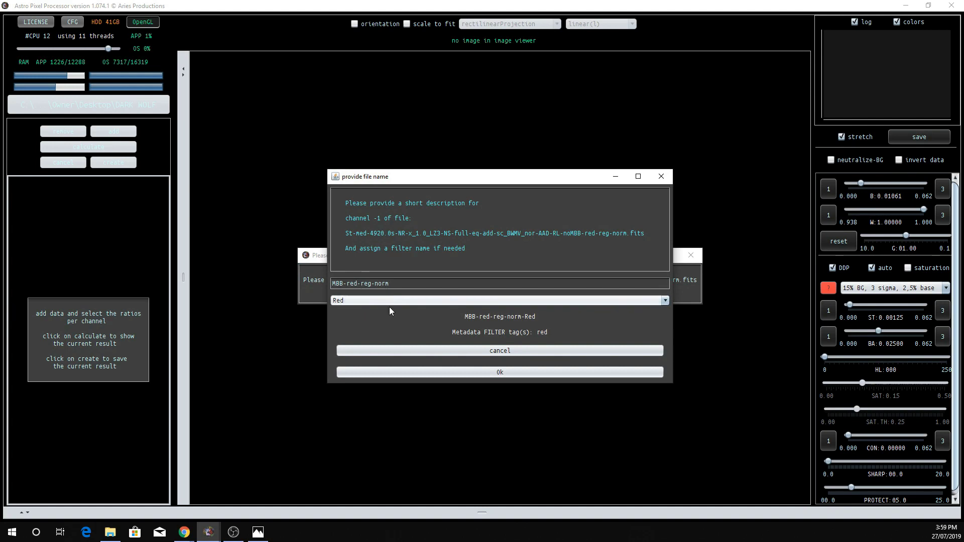
pyautogui.click(524, 373)
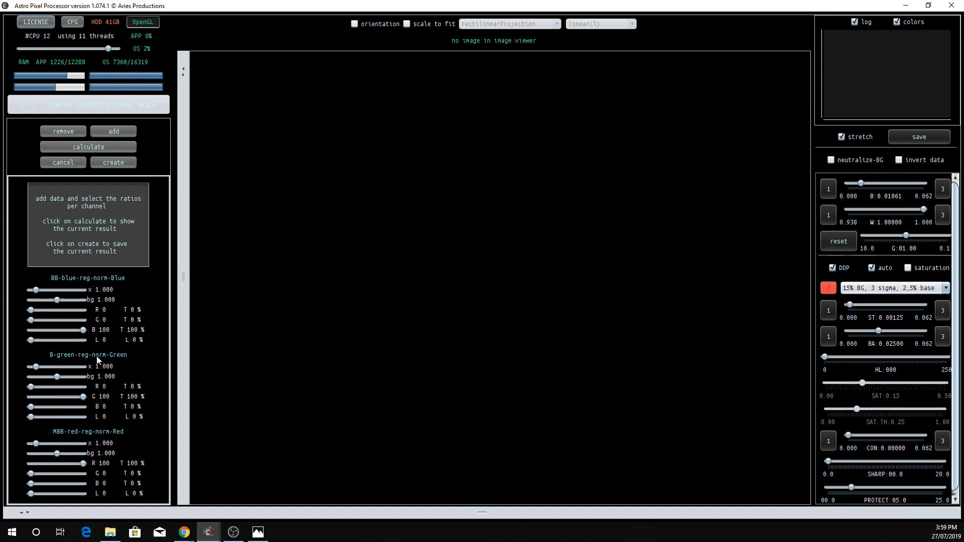
# Preview the colour combination with saturation and the '20% BG, 3 sigma, 0,0% base' stretch
pyautogui.click(114, 147)
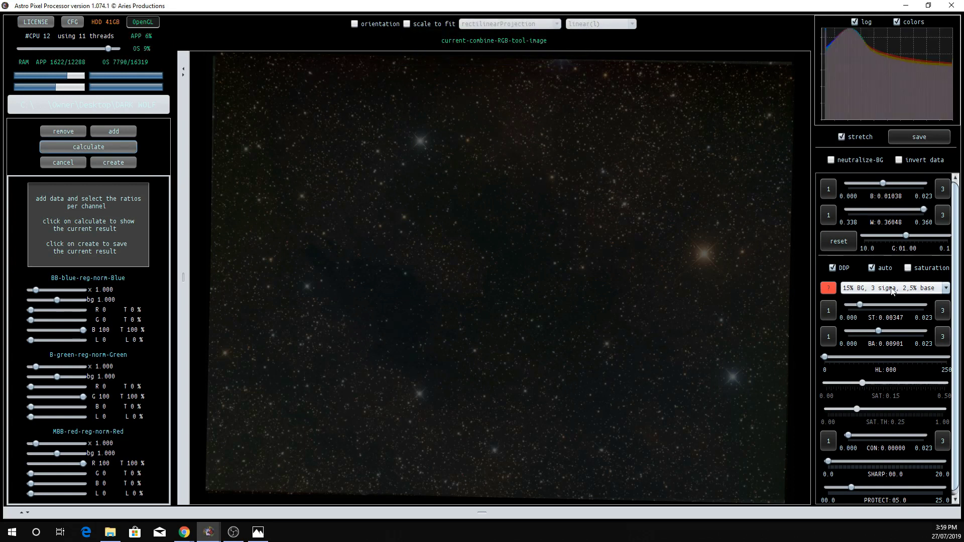
pyautogui.click(909, 269)
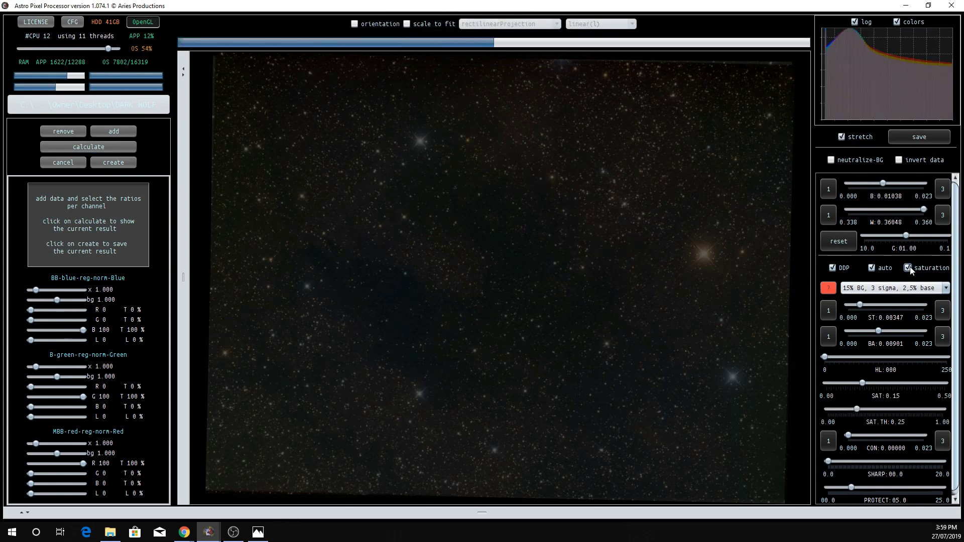
pyautogui.click(932, 290)
pyautogui.click(932, 356)
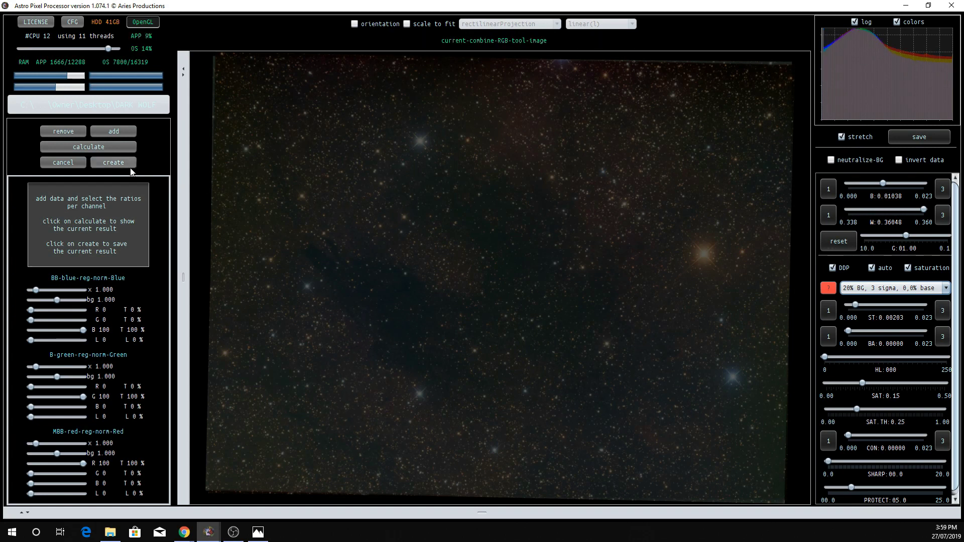
pyautogui.click(122, 133)
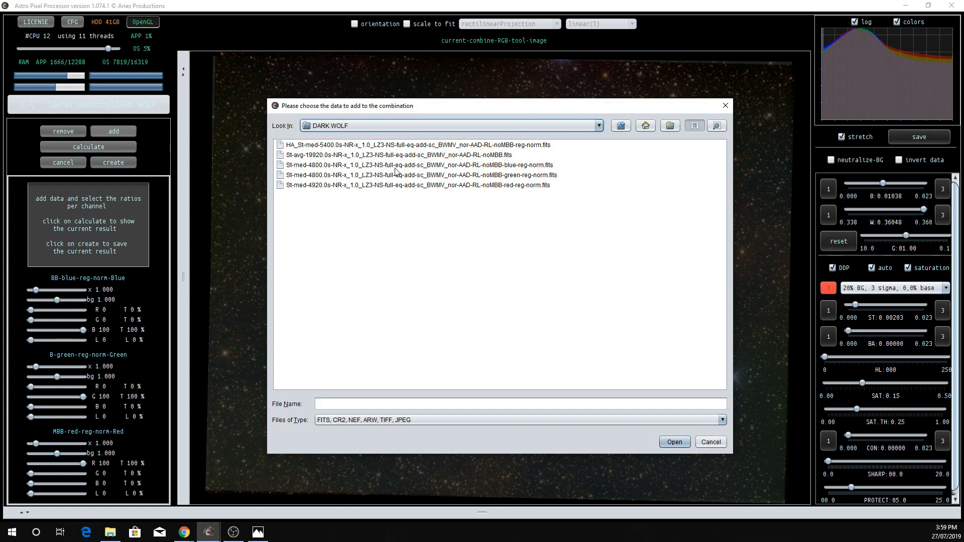
# Add the St-avg-19920 stack as a Luminance channel and recalculate the combination
pyautogui.click(374, 144)
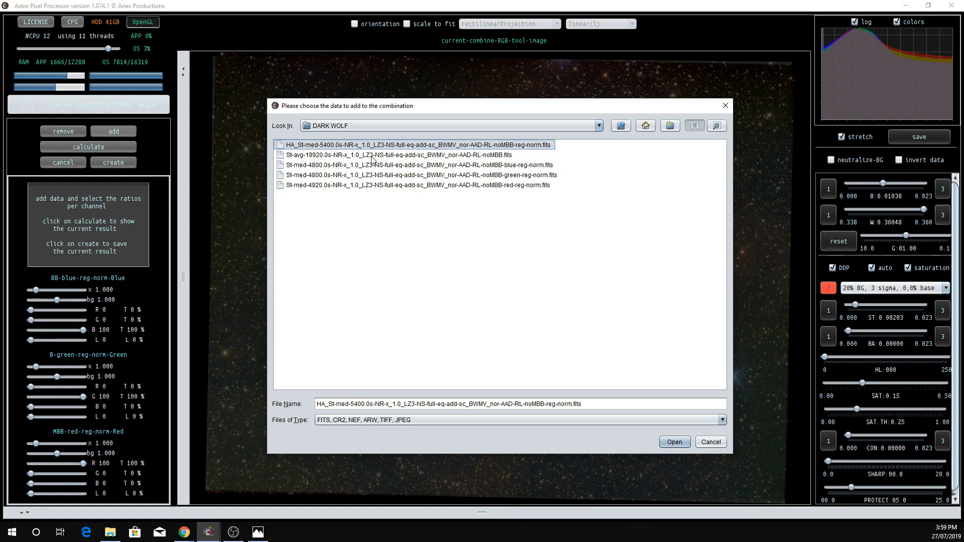
pyautogui.click(388, 157)
pyautogui.click(673, 441)
pyautogui.click(464, 299)
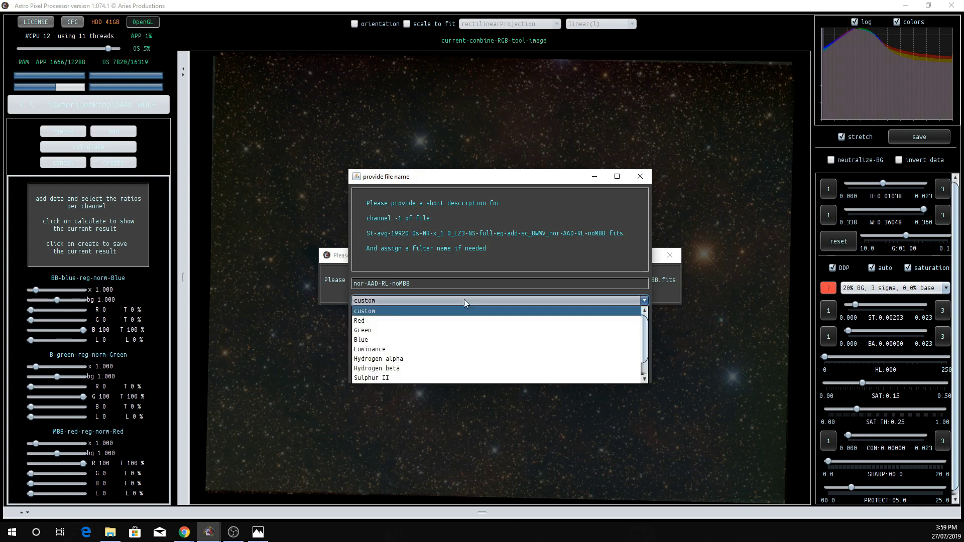
pyautogui.click(417, 351)
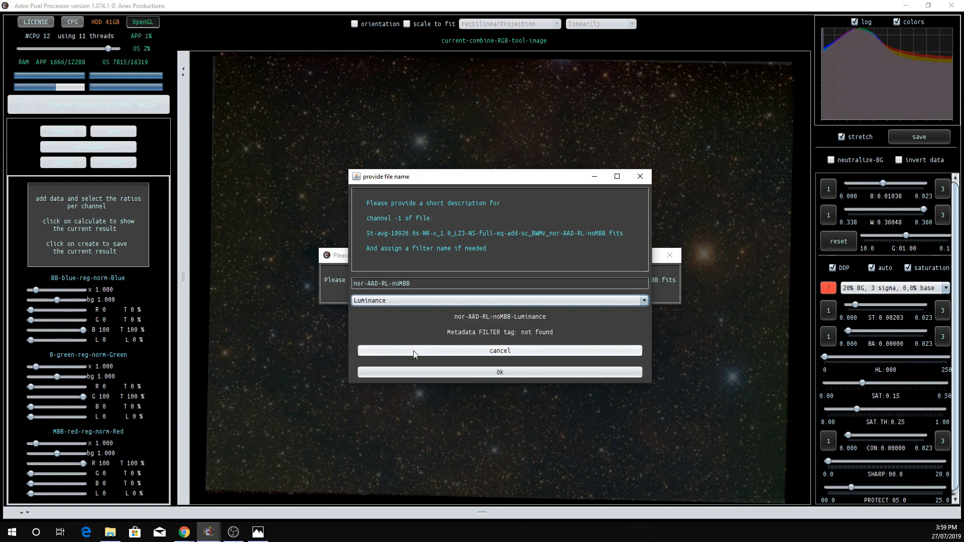
pyautogui.click(451, 371)
pyautogui.click(94, 147)
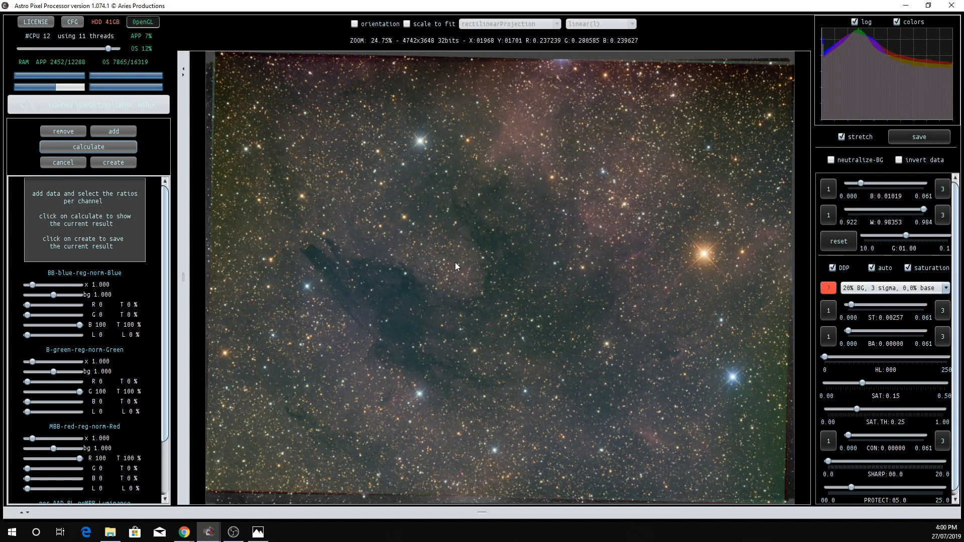
# Add the HA_St-med-5400 stack to the combination, tagged as Hydrogen alpha
pyautogui.click(125, 133)
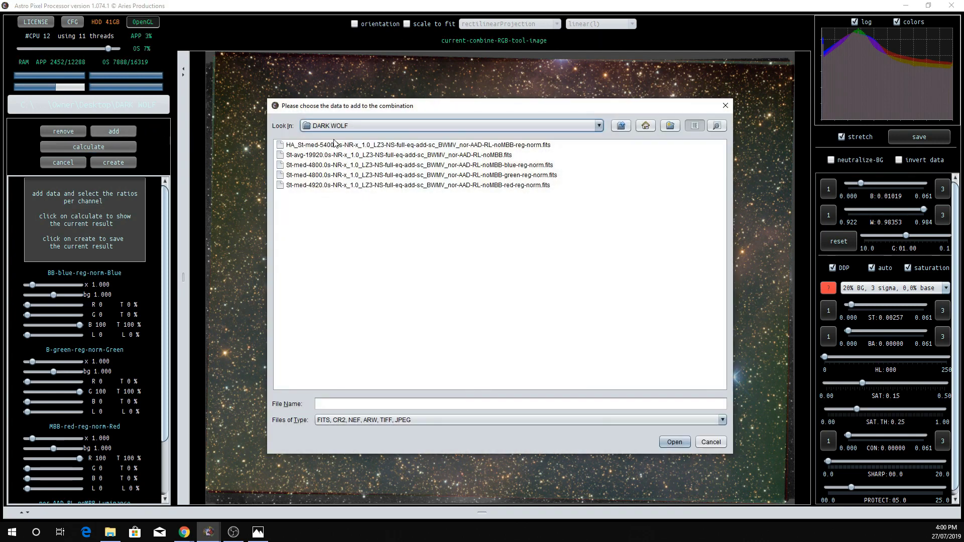
pyautogui.click(335, 146)
pyautogui.click(674, 442)
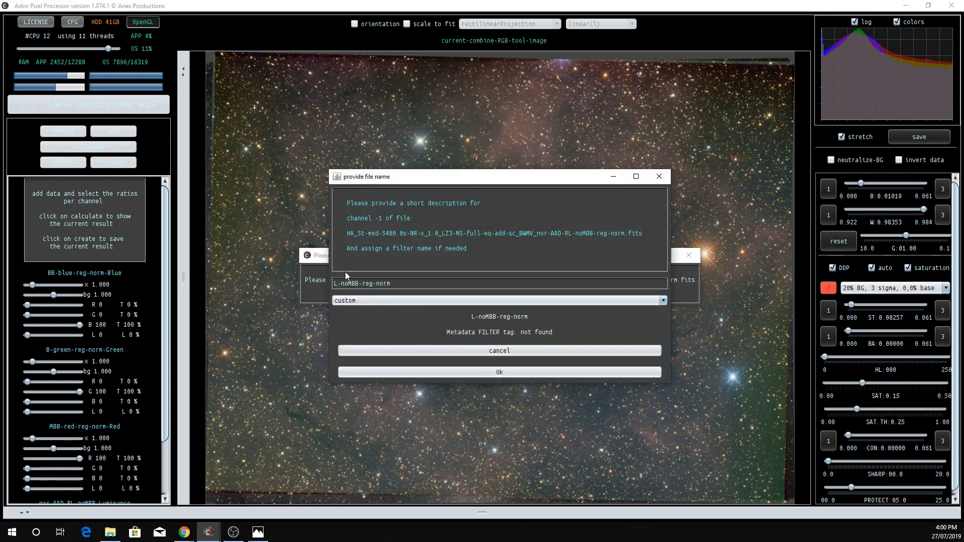
pyautogui.click(663, 301)
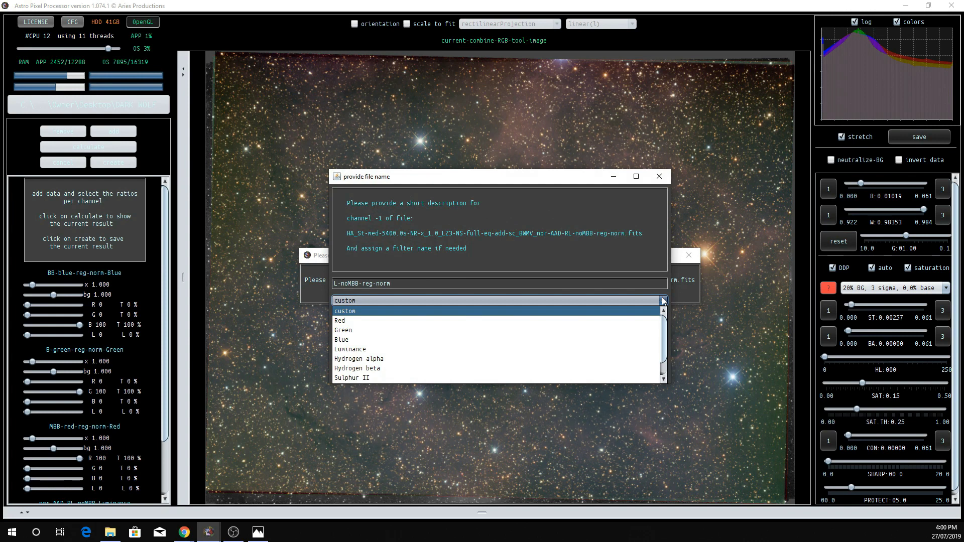
pyautogui.click(505, 355)
pyautogui.click(505, 371)
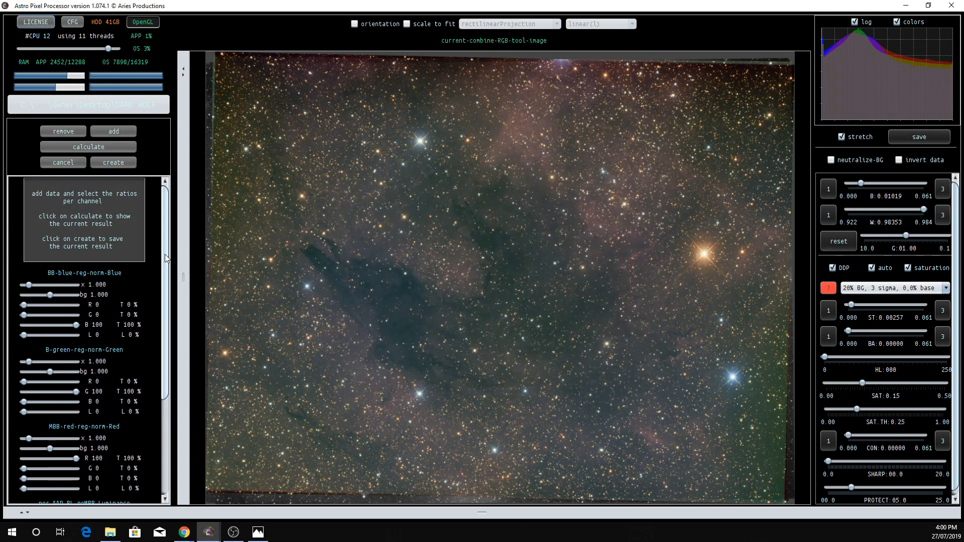
pyautogui.moveTo(165, 254); pyautogui.dragTo(163, 275)
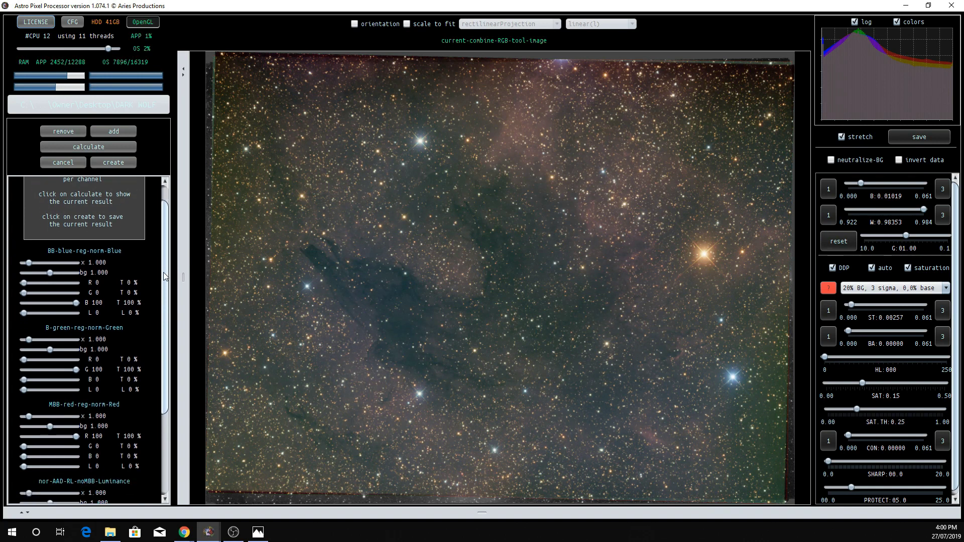
pyautogui.scroll(-1, 164, 275)
pyautogui.scroll(-1, 164, 275)
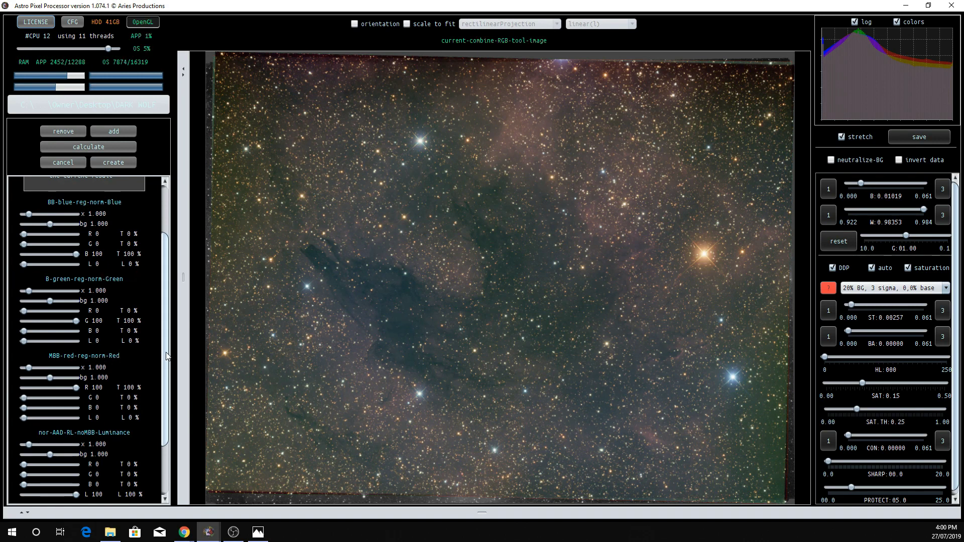
pyautogui.scroll(-2, 166, 357)
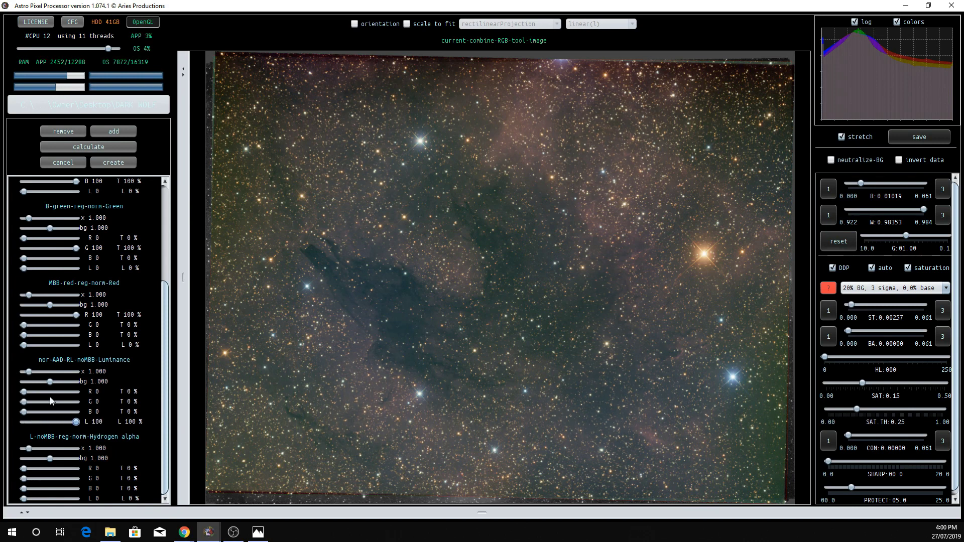
pyautogui.moveTo(24, 392); pyautogui.dragTo(30, 391)
pyautogui.moveTo(25, 413); pyautogui.dragTo(16, 415)
pyautogui.moveTo(77, 422)
pyautogui.mouseDown()
pyautogui.moveTo(59, 422)
pyautogui.moveTo(96, 422)
pyautogui.mouseUp()
pyautogui.moveTo(76, 315); pyautogui.dragTo(65, 315)
pyautogui.click(76, 249)
pyautogui.scroll(1, 110, 216)
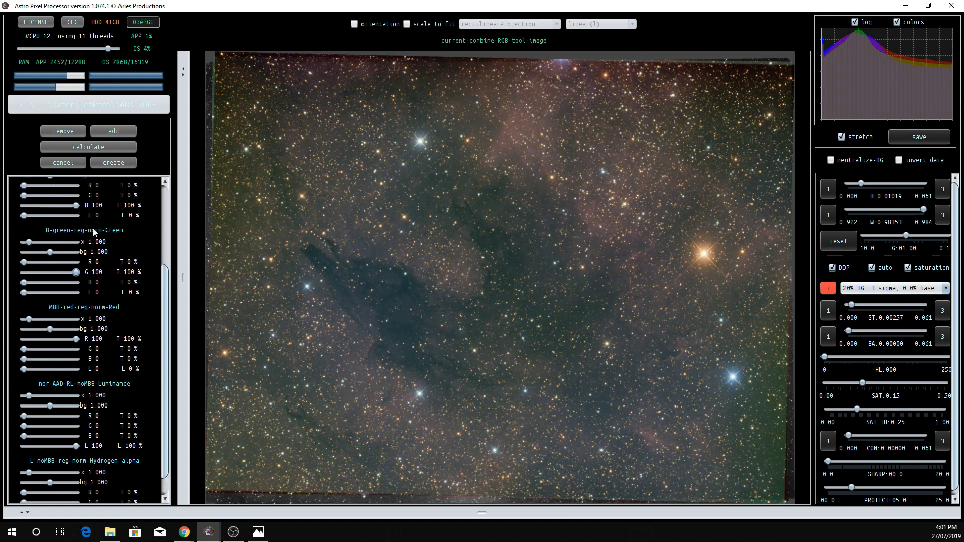
pyautogui.scroll(2, 96, 211)
pyautogui.scroll(2, 98, 222)
pyautogui.scroll(-5, 111, 243)
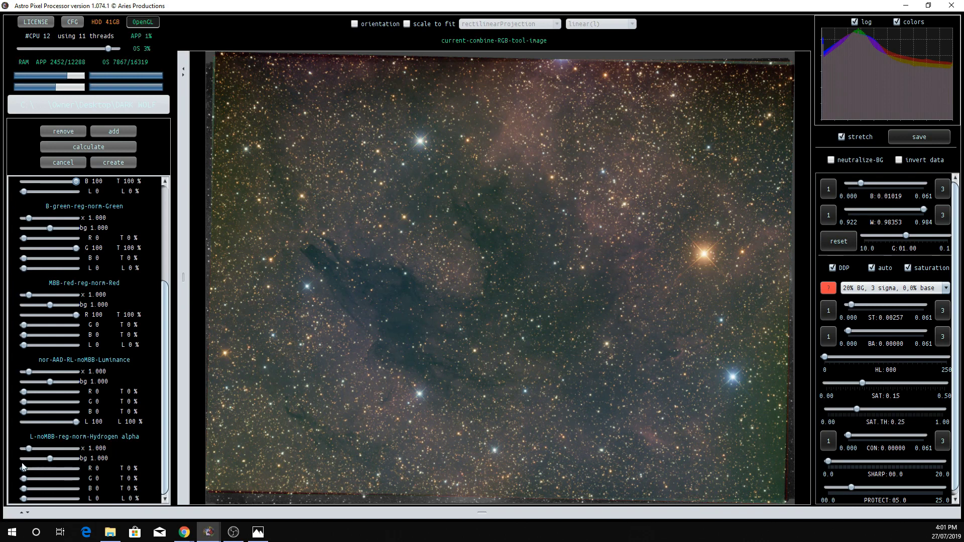
# Set Hydrogen alpha's red contribution to 100 and recalculate the combined image
pyautogui.moveTo(24, 472); pyautogui.dragTo(25, 473)
pyautogui.click(25, 473)
pyautogui.moveTo(24, 470); pyautogui.dragTo(84, 472)
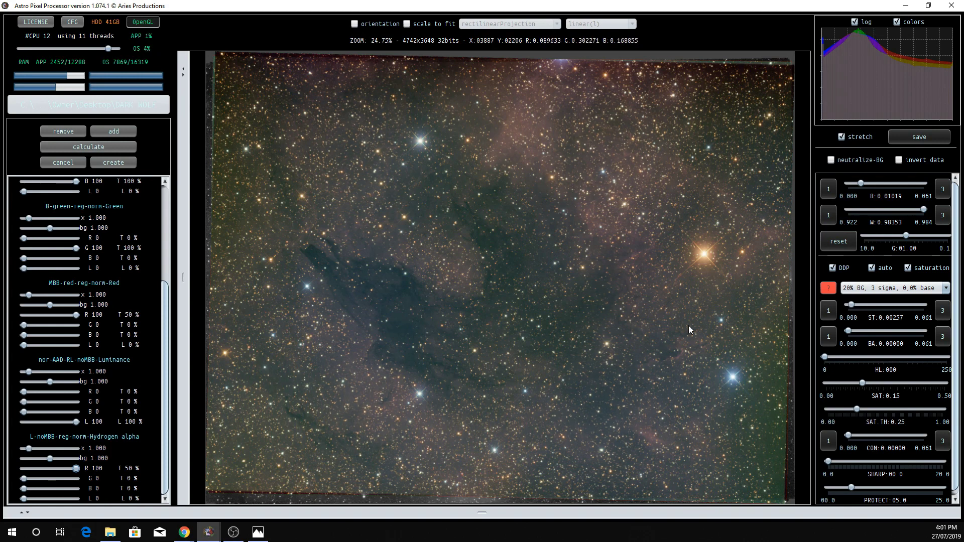
pyautogui.click(112, 145)
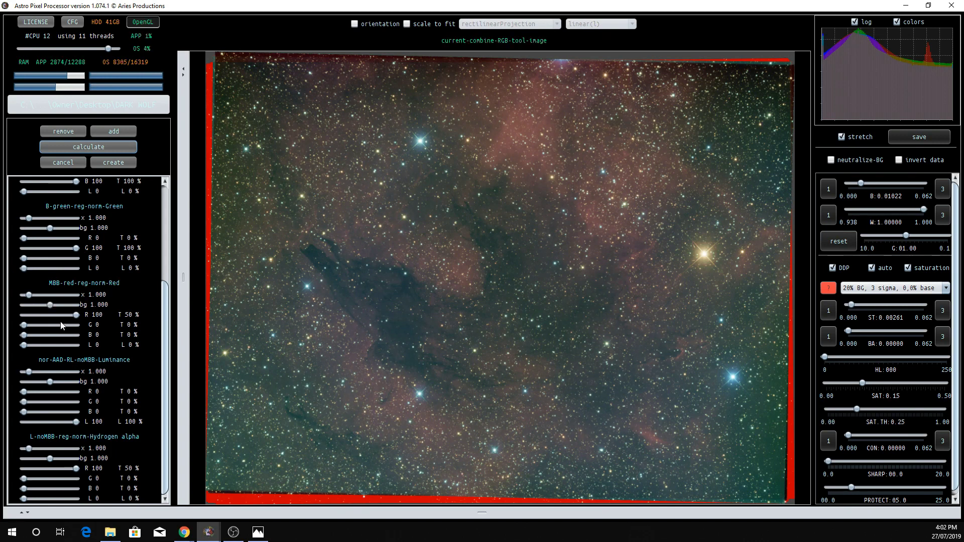
# Raise the MBB-red and Hydrogen alpha multipliers to 1.346 and recalculate
pyautogui.moveTo(27, 296); pyautogui.dragTo(31, 300)
pyautogui.moveTo(29, 450); pyautogui.dragTo(33, 452)
pyautogui.click(93, 147)
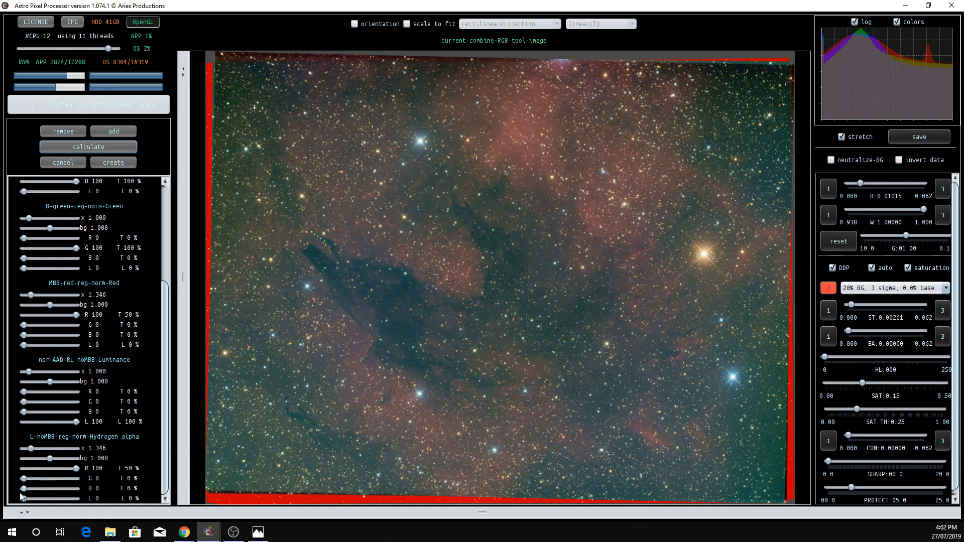
pyautogui.moveTo(24, 488); pyautogui.dragTo(51, 491)
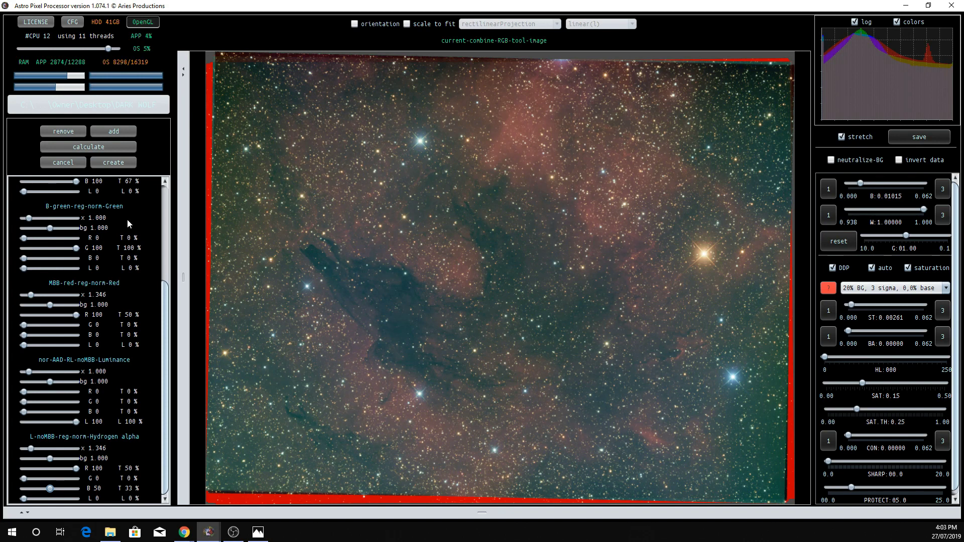
pyautogui.click(106, 146)
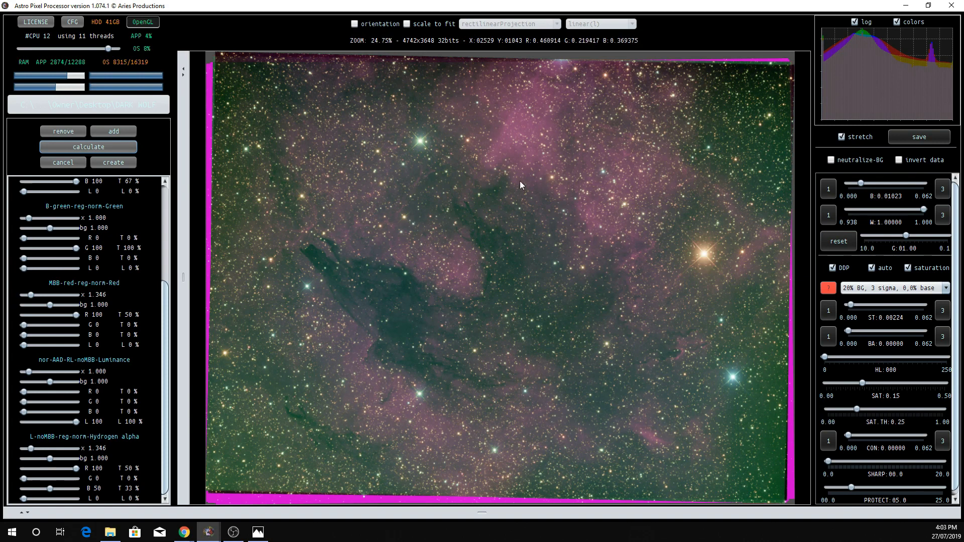
pyautogui.moveTo(50, 488); pyautogui.dragTo(4, 489)
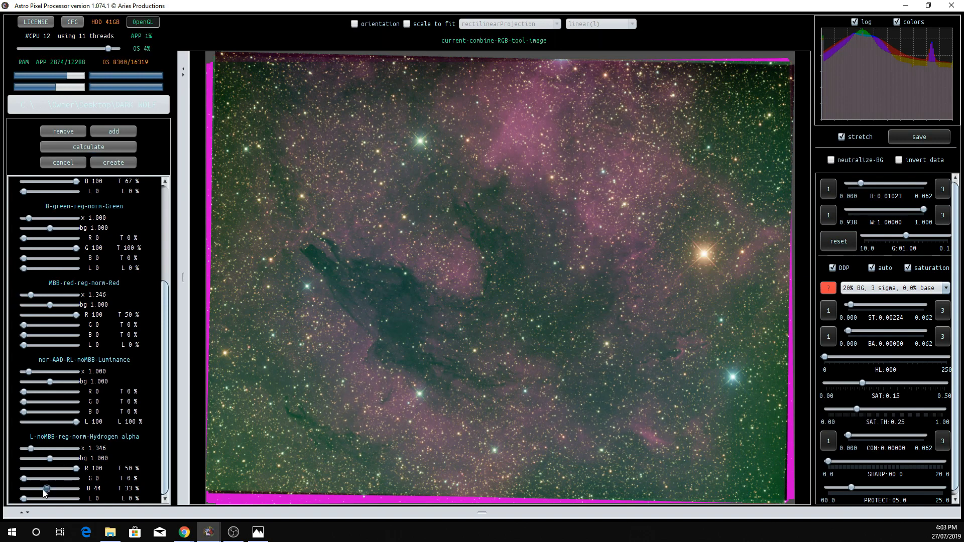
pyautogui.click(92, 147)
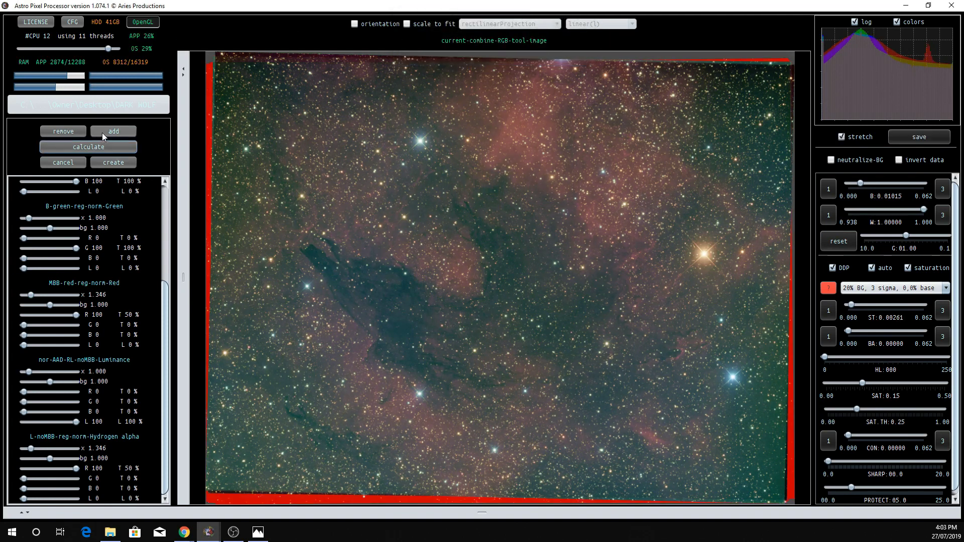
pyautogui.scroll(3, 168, 370)
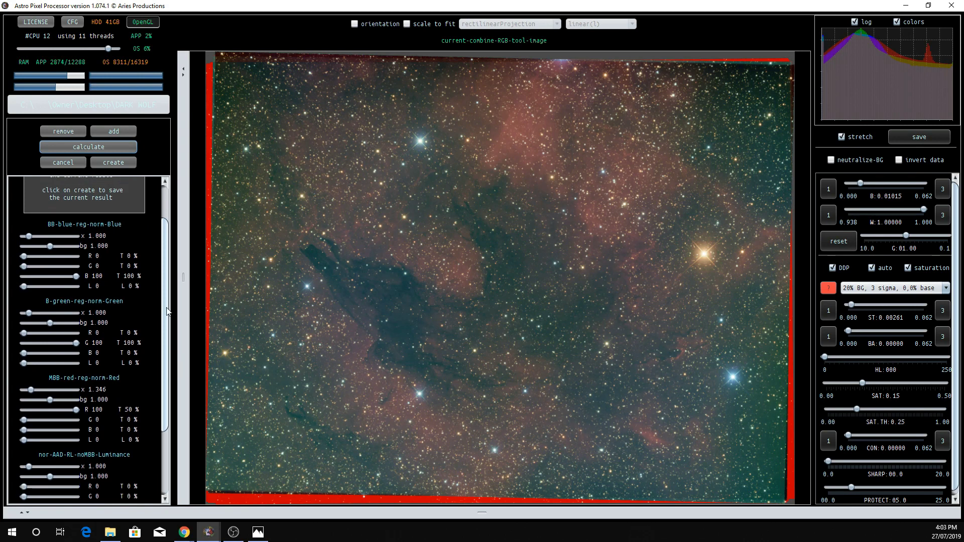
pyautogui.scroll(-3, 163, 320)
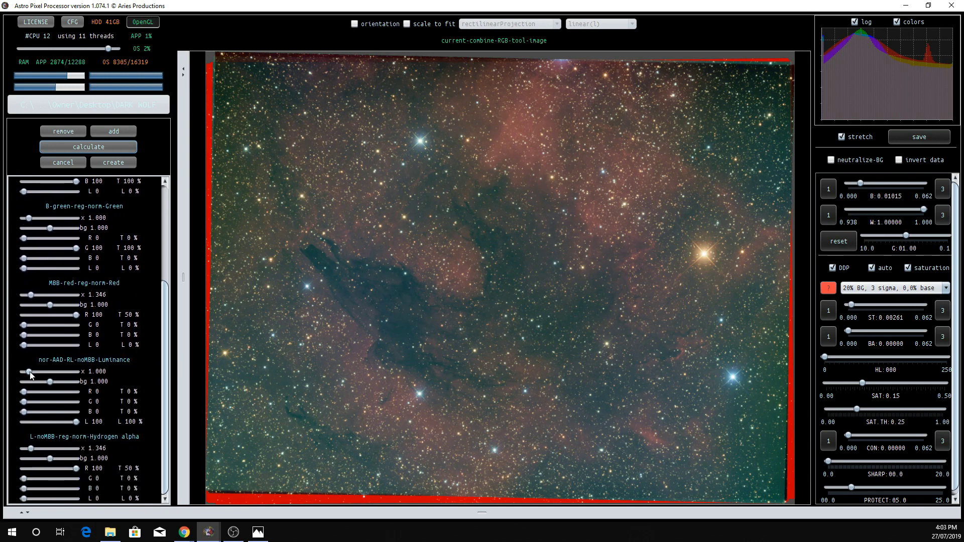
# Recompute with luminance weight 1.538, then settle on 1.154 and recompute again
pyautogui.moveTo(30, 374); pyautogui.dragTo(47, 379)
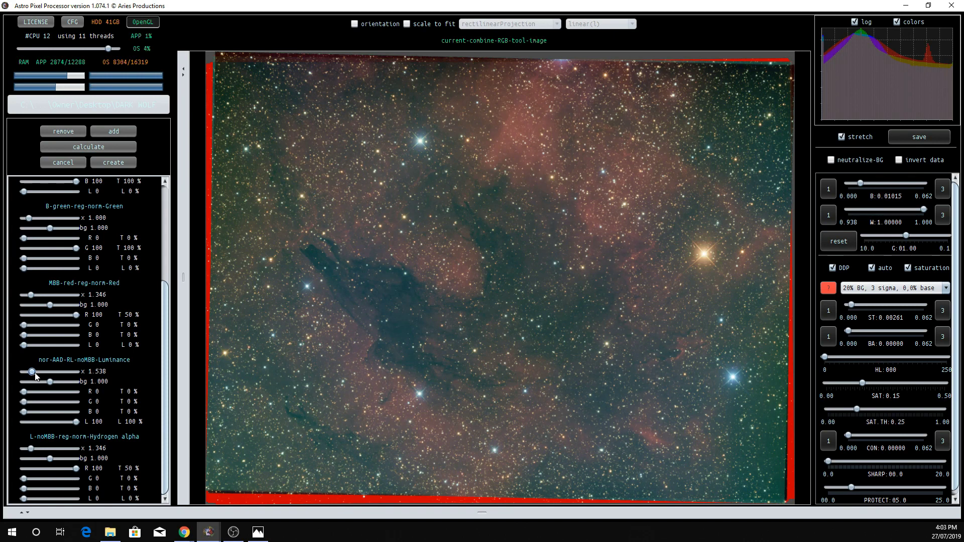
pyautogui.click(126, 149)
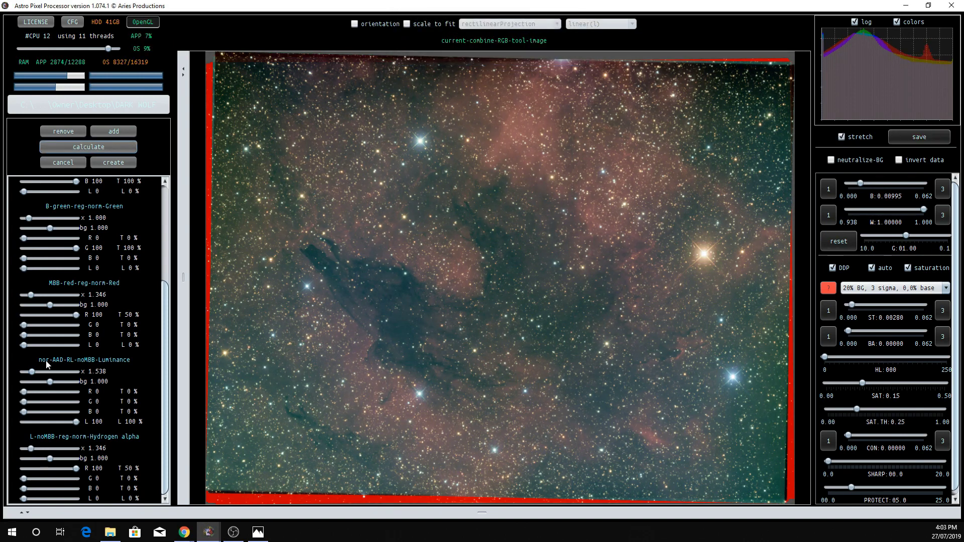
pyautogui.moveTo(32, 372); pyautogui.dragTo(31, 372)
pyautogui.click(113, 144)
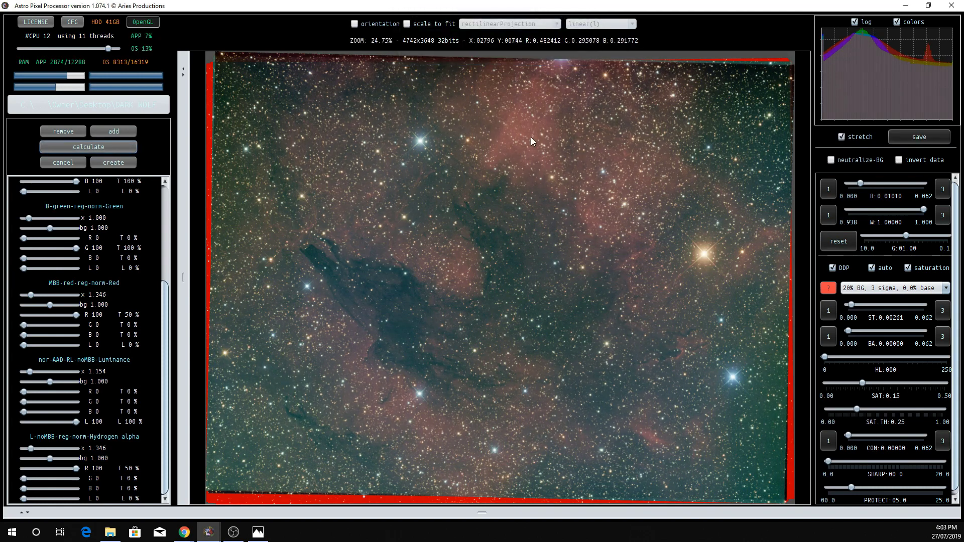
pyautogui.scroll(1, 435, 250)
pyautogui.scroll(1, 488, 299)
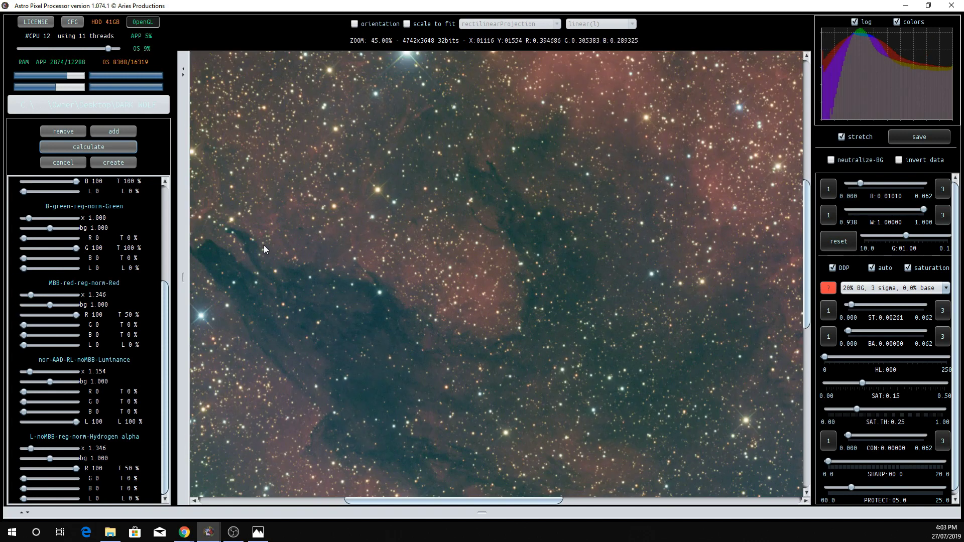
pyautogui.scroll(-1, 678, 407)
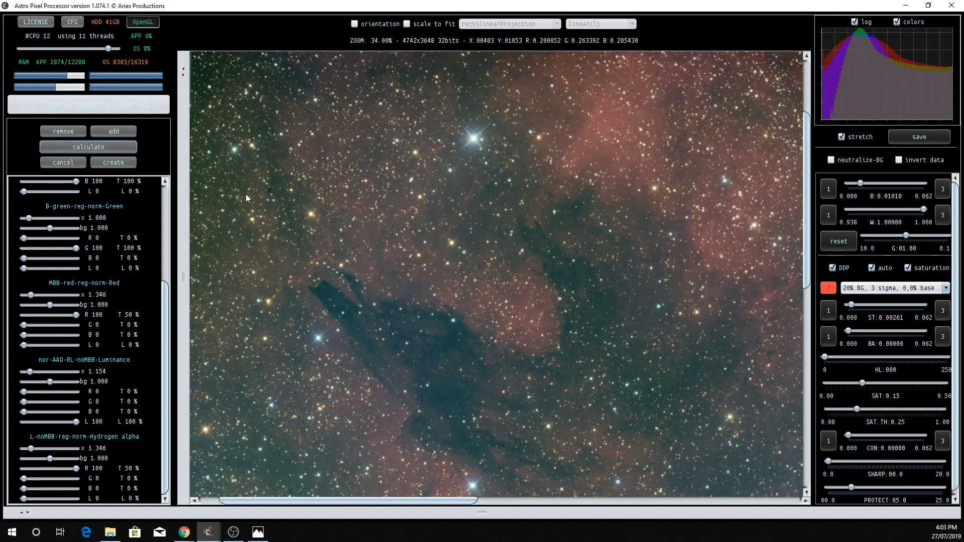
pyautogui.scroll(1, 237, 175)
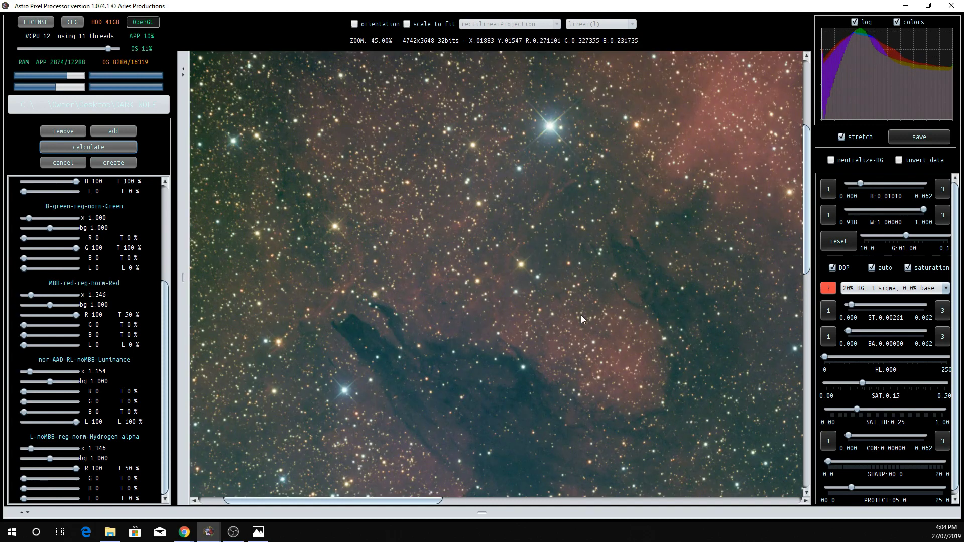
pyautogui.scroll(-2, 571, 319)
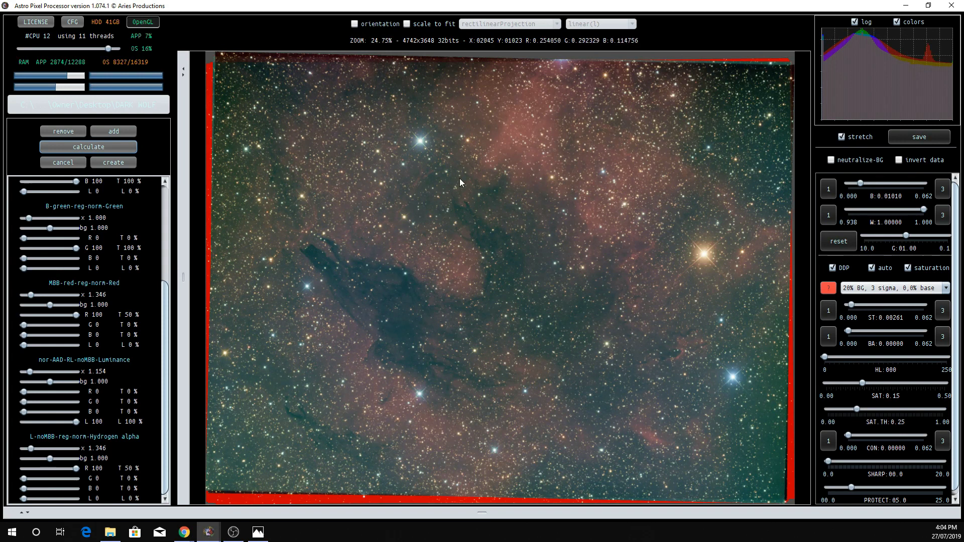
pyautogui.scroll(3, 425, 148)
pyautogui.scroll(1, 426, 148)
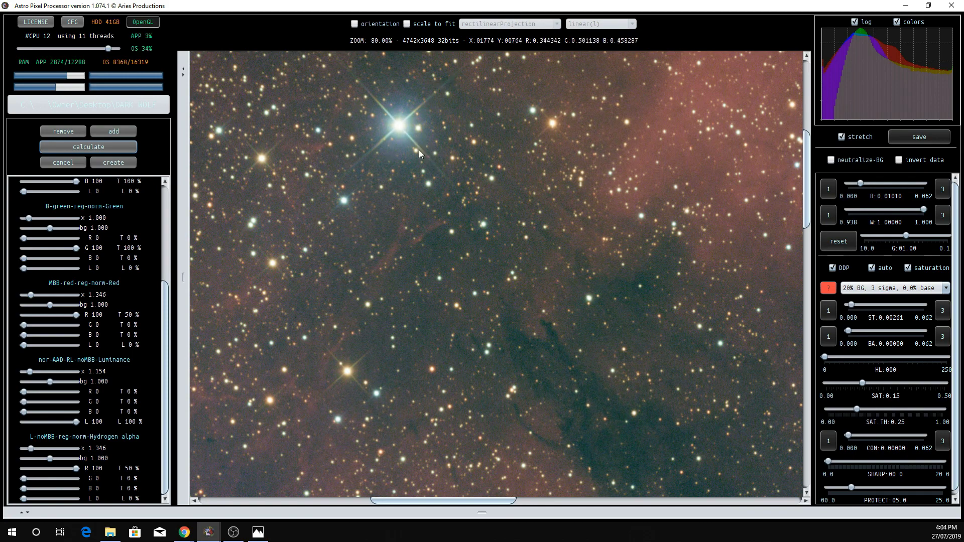
pyautogui.scroll(-4, 403, 259)
pyautogui.scroll(2, 532, 280)
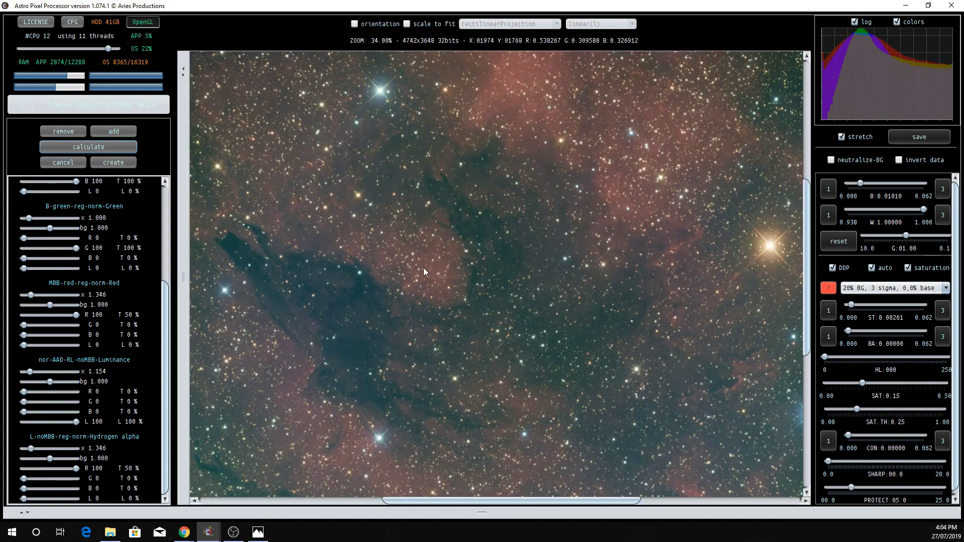
pyautogui.scroll(-1, 426, 266)
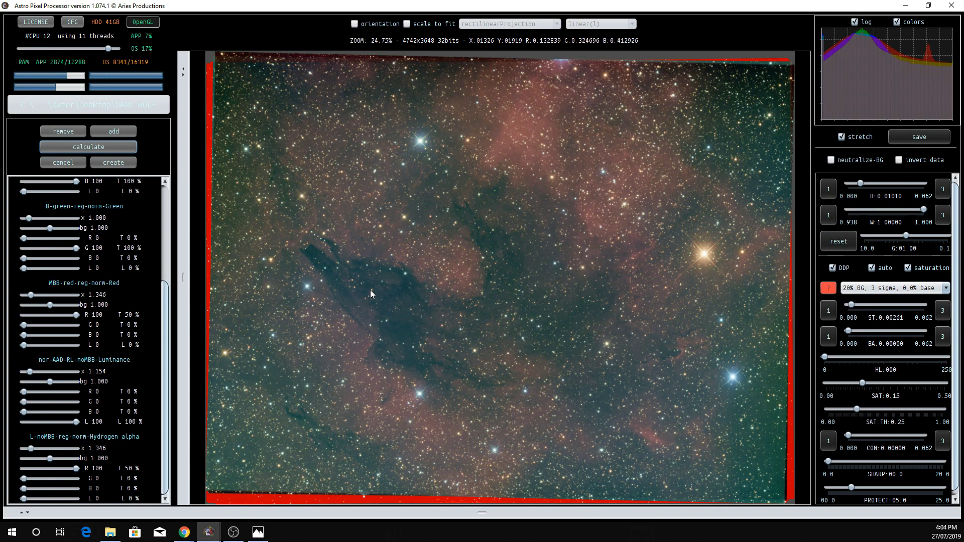
# Create combine-RGB-image.fits from the combined result and load it into the viewer
pyautogui.click(112, 162)
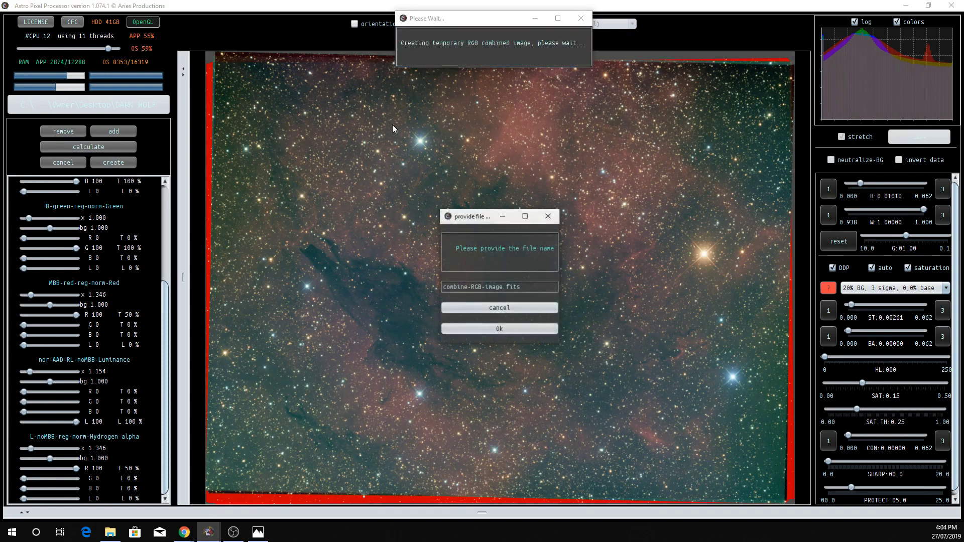
pyautogui.click(499, 329)
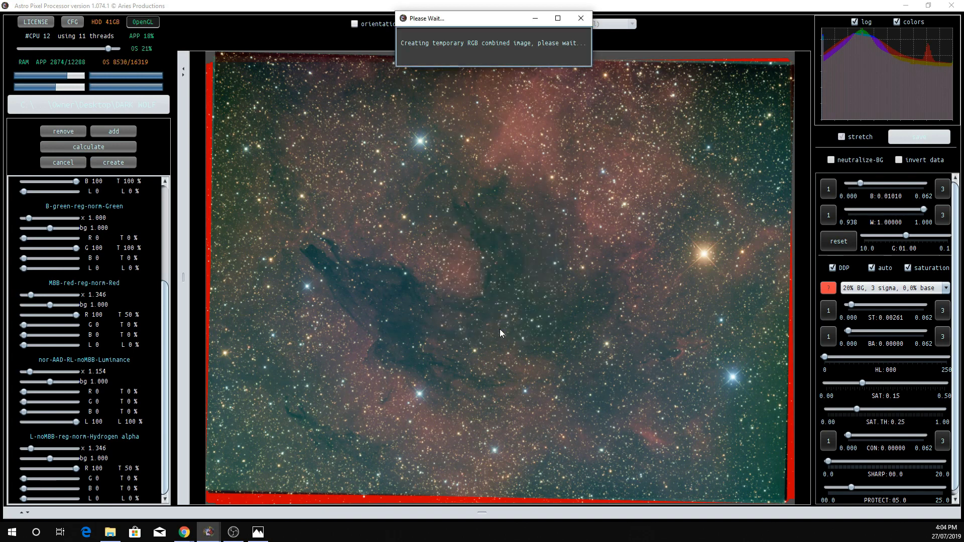
pyautogui.click(64, 162)
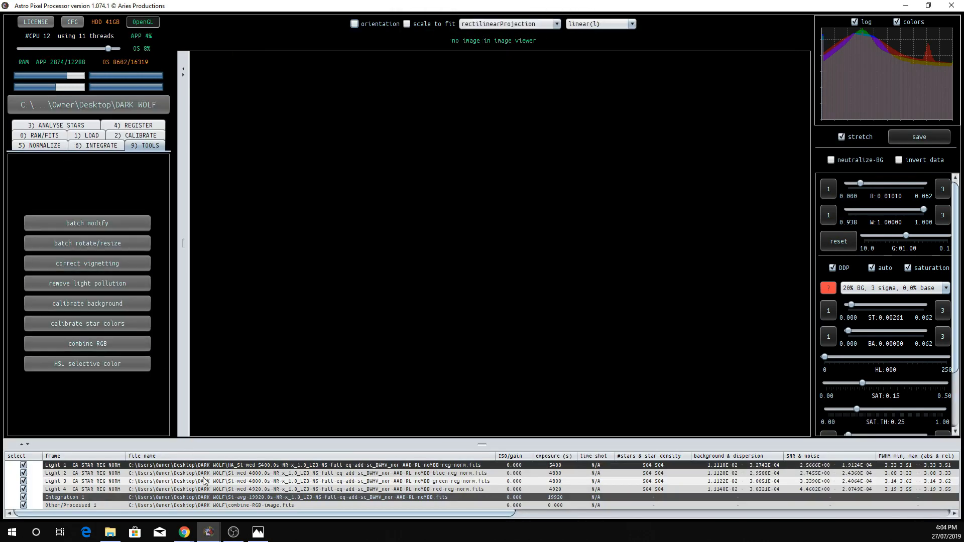
pyautogui.hscroll(5, 122, 497)
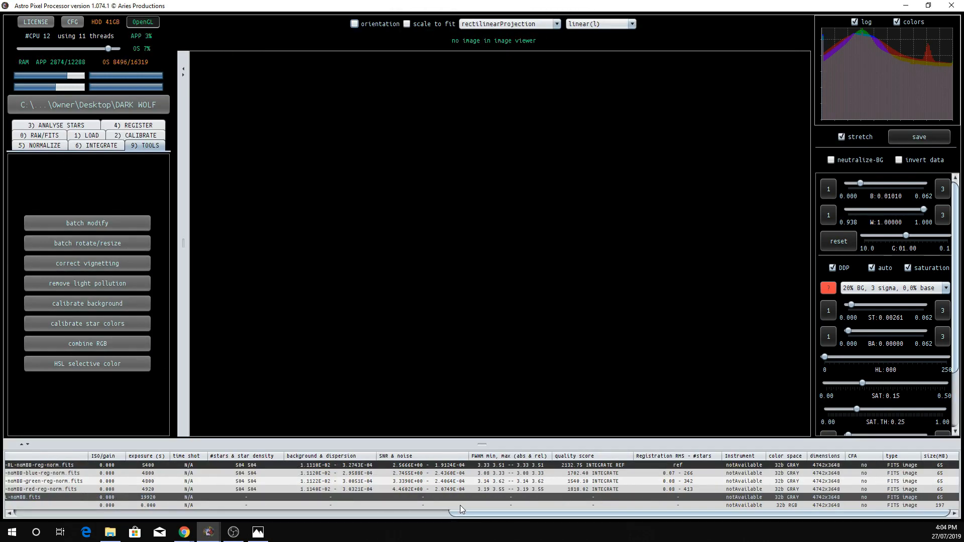
pyautogui.moveTo(462, 512); pyautogui.dragTo(148, 507)
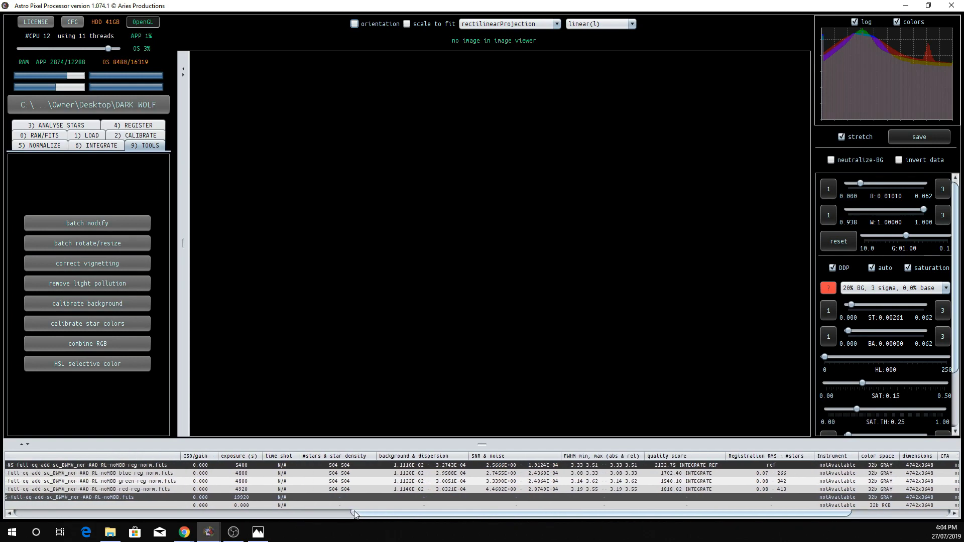
pyautogui.doubleClick(170, 506)
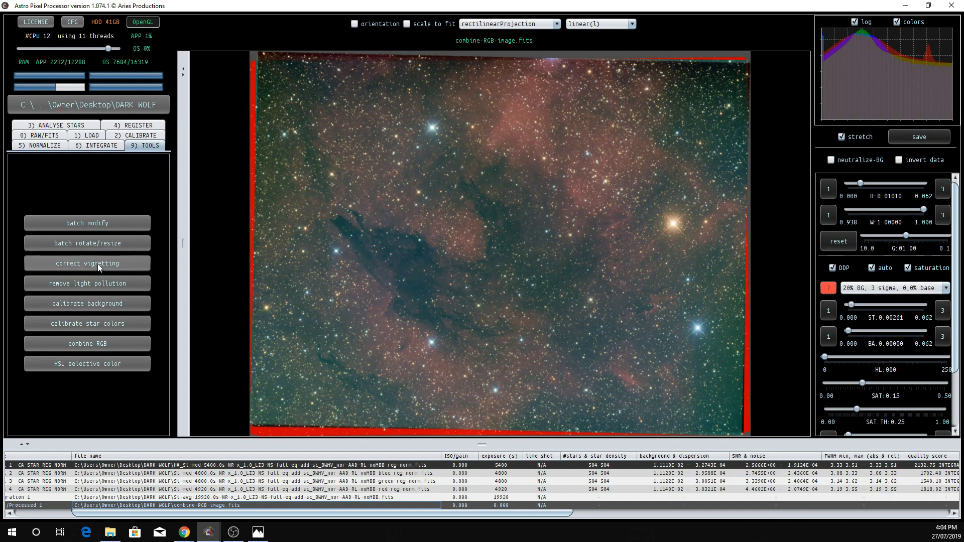
# Enable horizontal flipping on the current image in batch rotate/resize and preview it
pyautogui.click(117, 244)
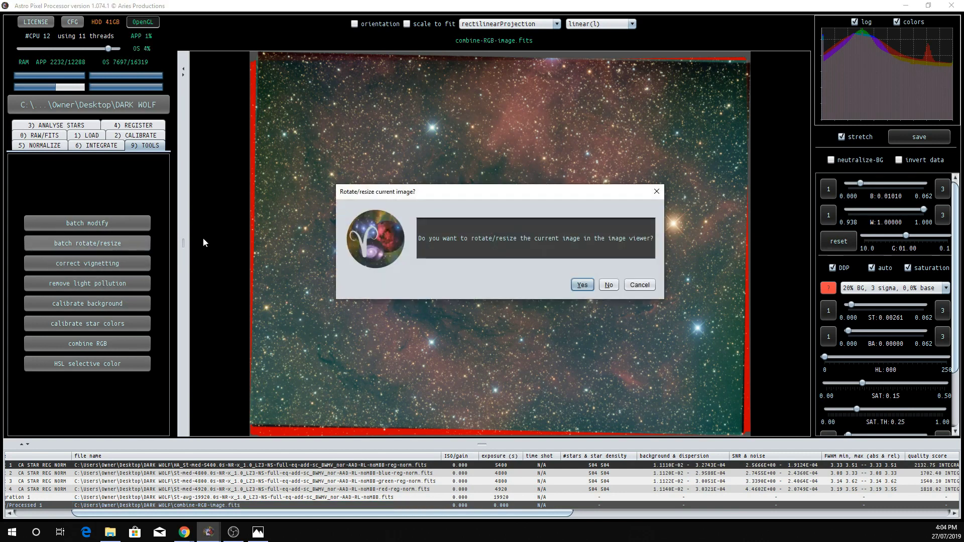
pyautogui.click(582, 285)
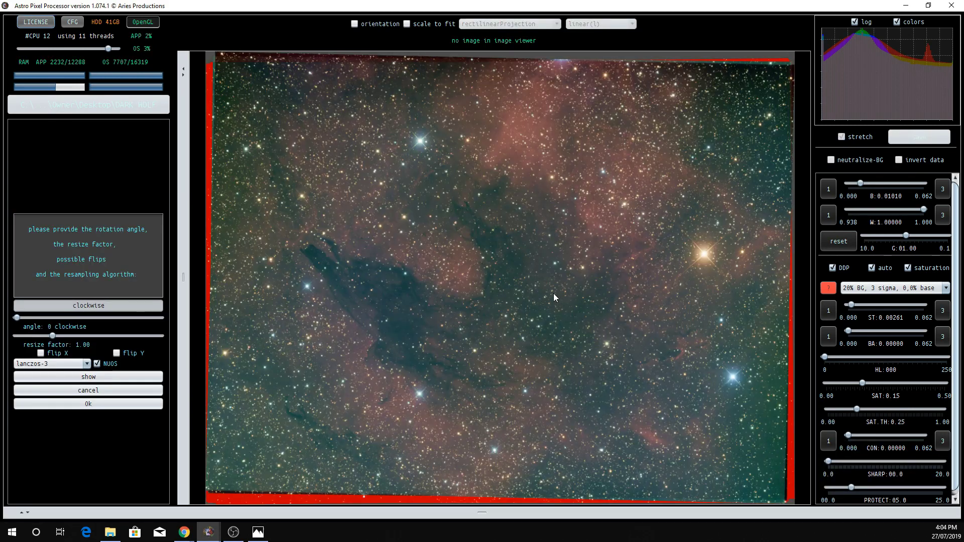
pyautogui.click(40, 353)
pyautogui.click(113, 377)
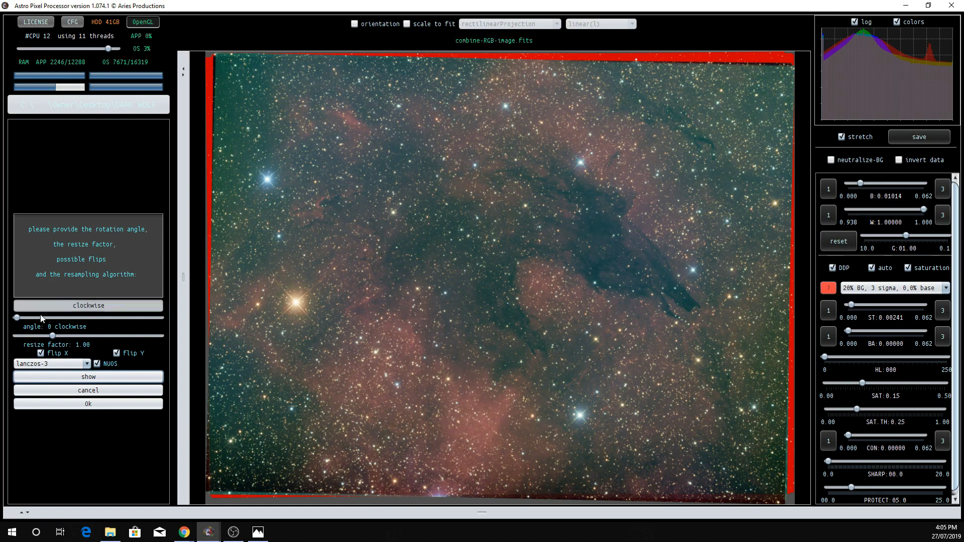
# Set a 2-degree counter clockwise rotation, preview it, and apply the flips and rotation
pyautogui.click(84, 305)
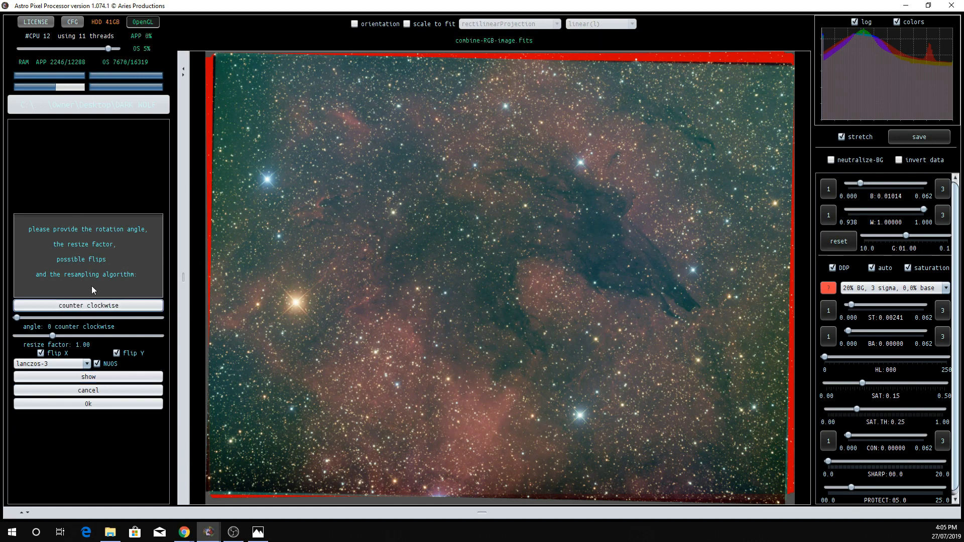
pyautogui.click(100, 308)
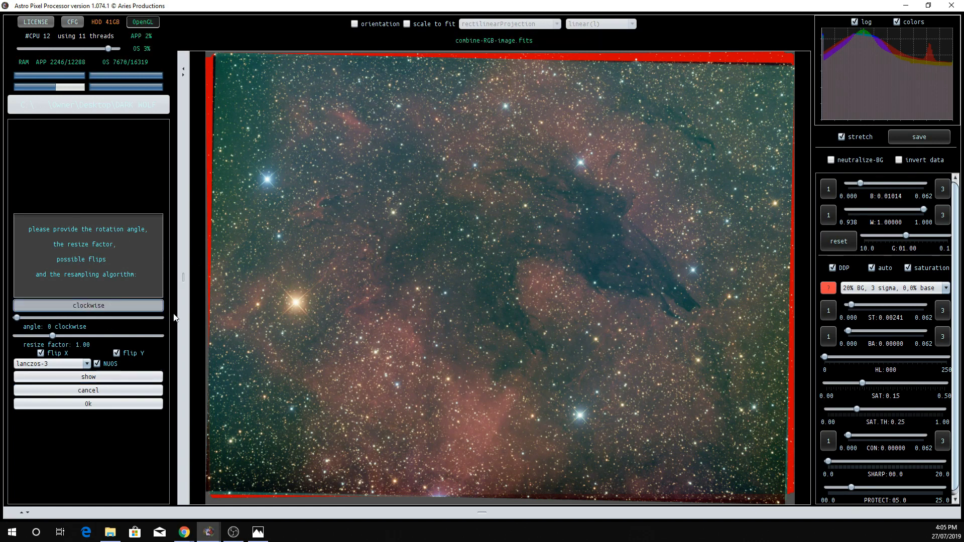
pyautogui.click(106, 305)
pyautogui.click(108, 305)
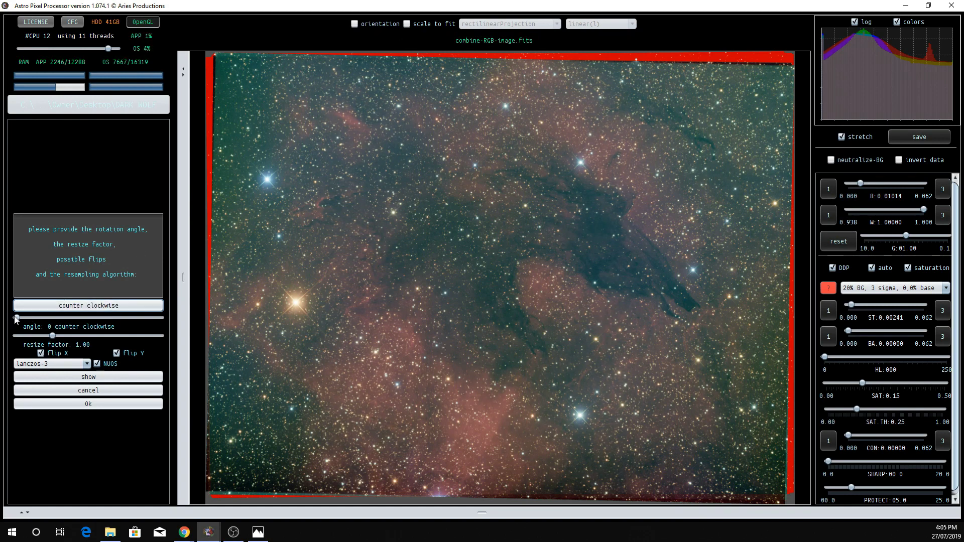
pyautogui.moveTo(15, 317); pyautogui.dragTo(18, 317)
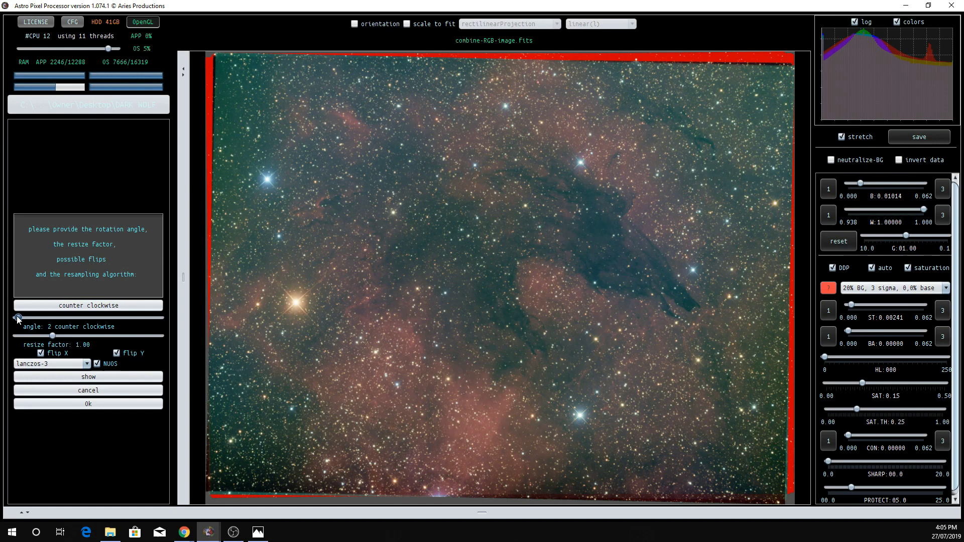
pyautogui.click(89, 377)
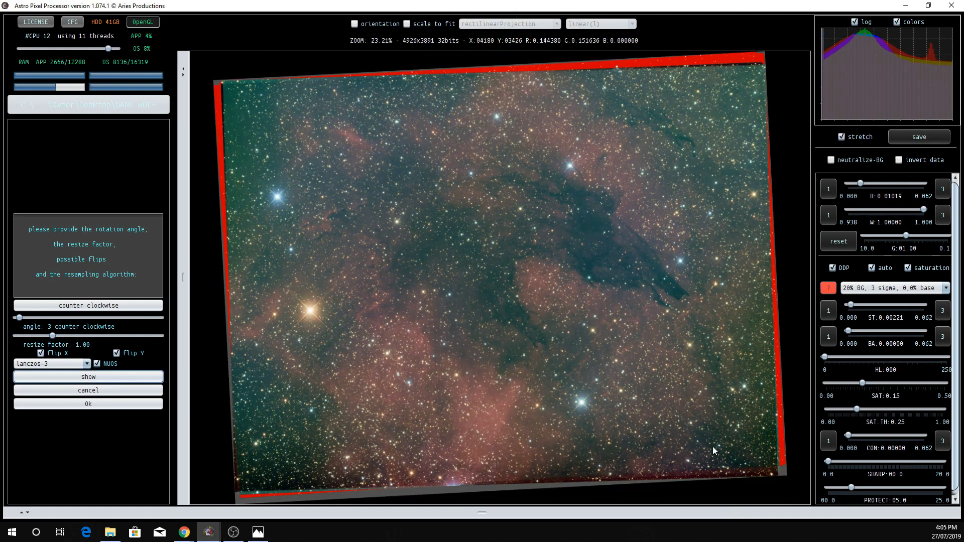
pyautogui.click(22, 319)
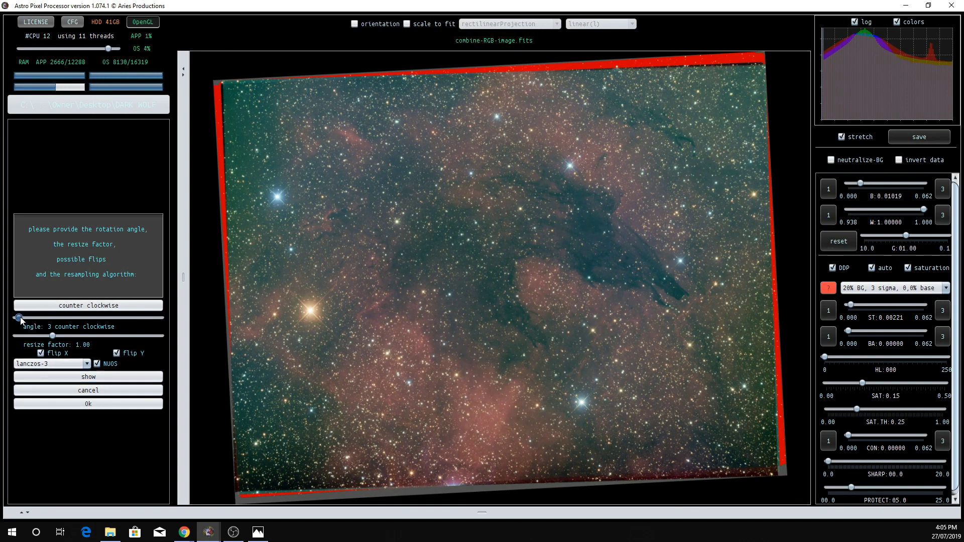
pyautogui.click(108, 377)
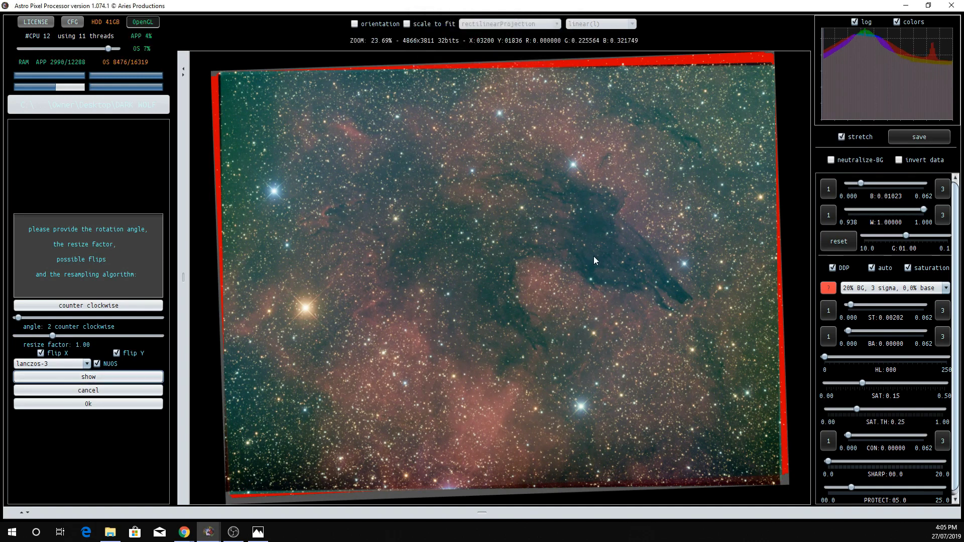
pyautogui.click(89, 403)
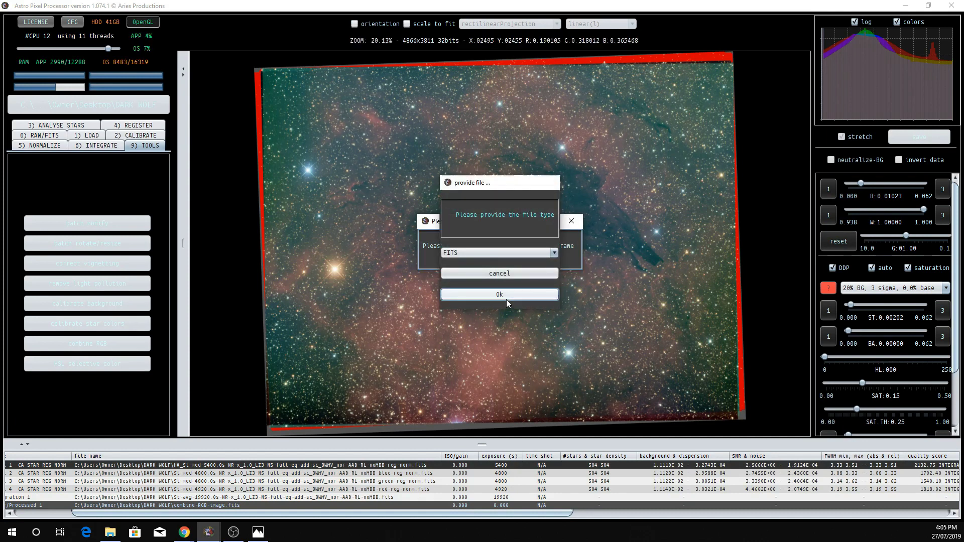
# Save the rotated frame as FITS, crop inside the red borders, and load combine-RGB-image-mod.fits
pyautogui.click(506, 298)
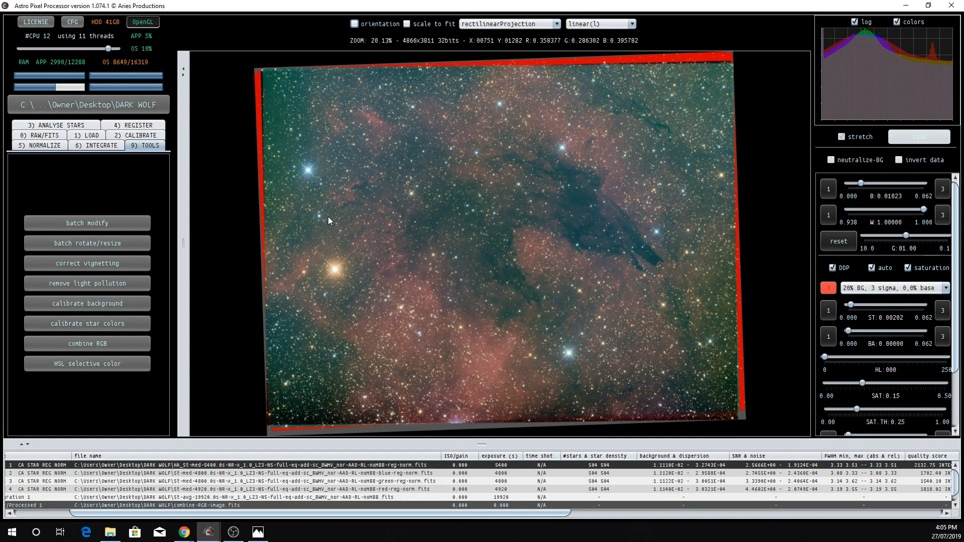
pyautogui.click(104, 220)
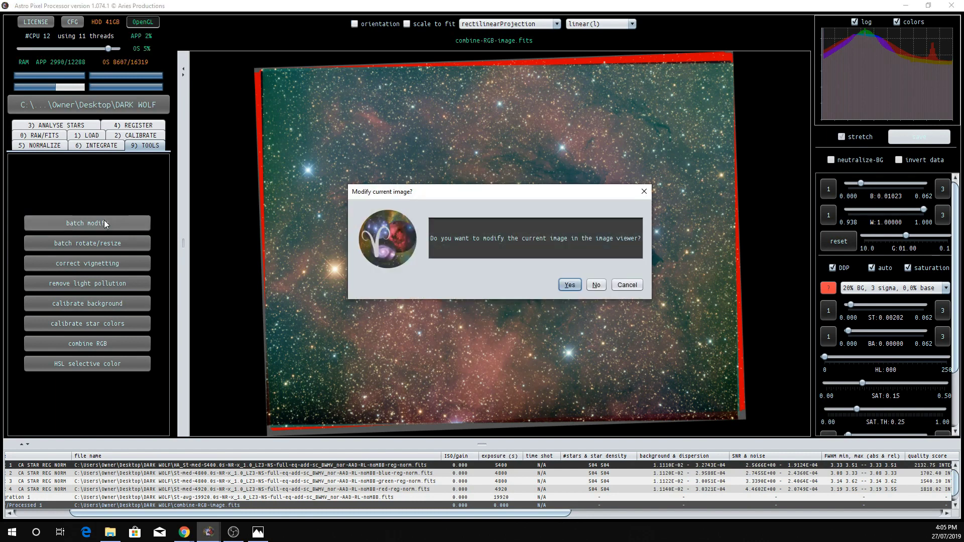
pyautogui.click(574, 287)
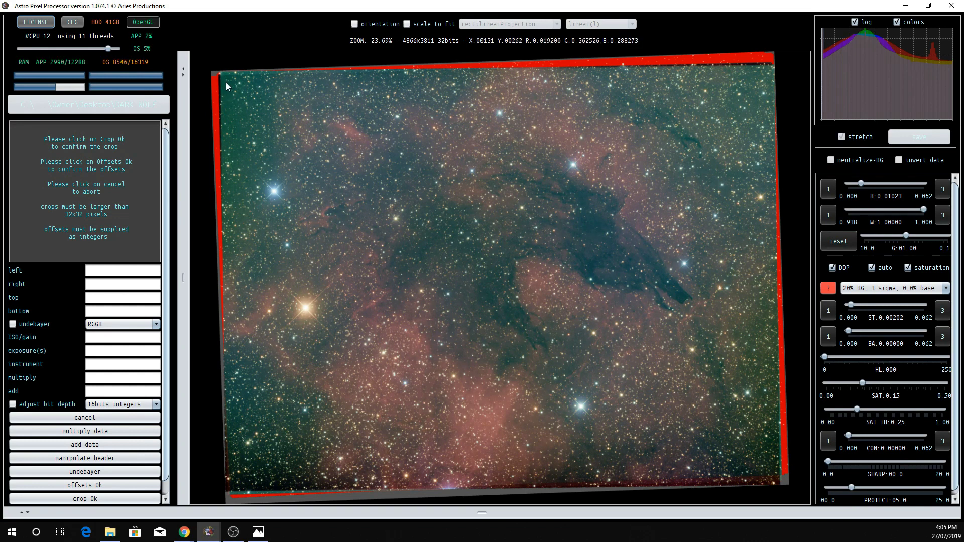
pyautogui.moveTo(226, 80)
pyautogui.mouseDown()
pyautogui.moveTo(416, 251)
pyautogui.moveTo(772, 471)
pyautogui.moveTo(753, 409)
pyautogui.moveTo(388, 89)
pyautogui.moveTo(307, 76)
pyautogui.moveTo(228, 86)
pyautogui.mouseUp()
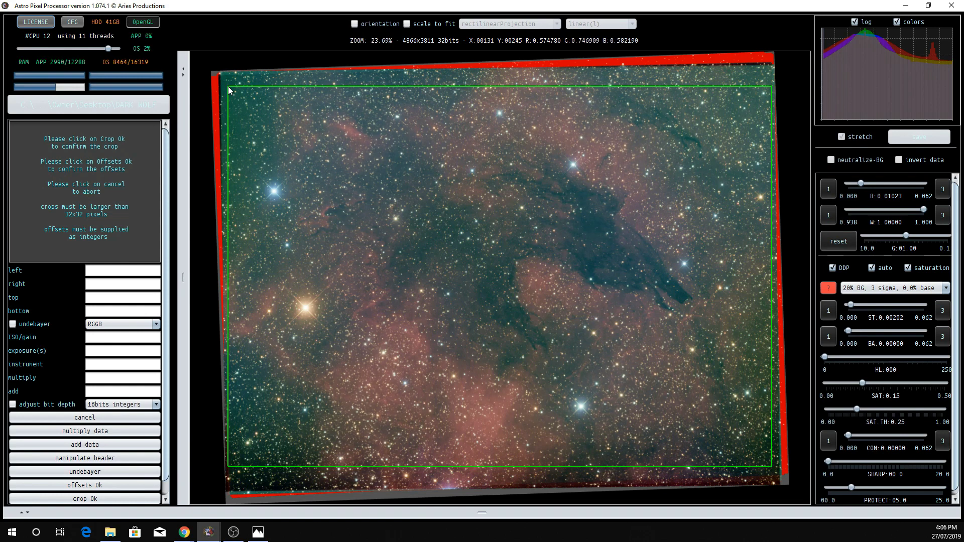
pyautogui.moveTo(228, 86); pyautogui.dragTo(230, 84)
pyautogui.scroll(-1, 230, 83)
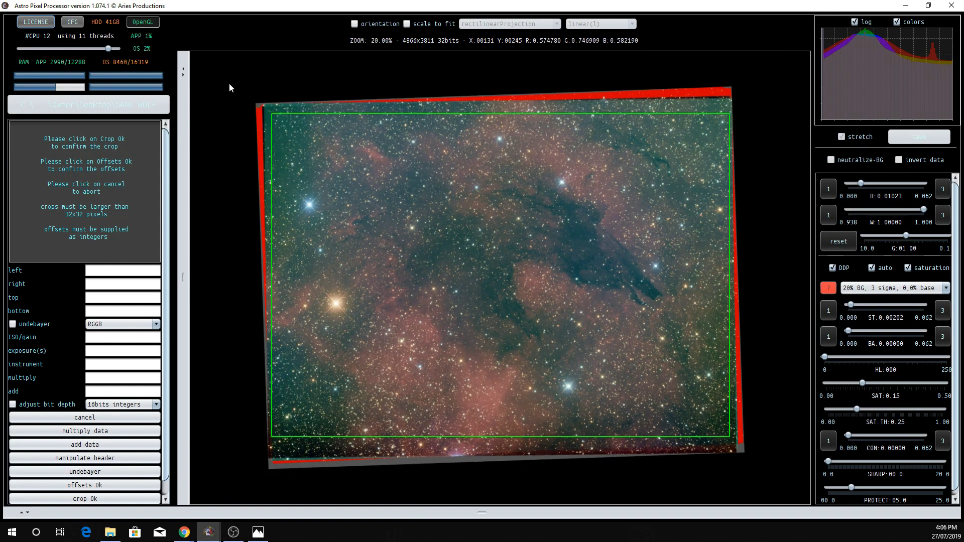
pyautogui.click(85, 499)
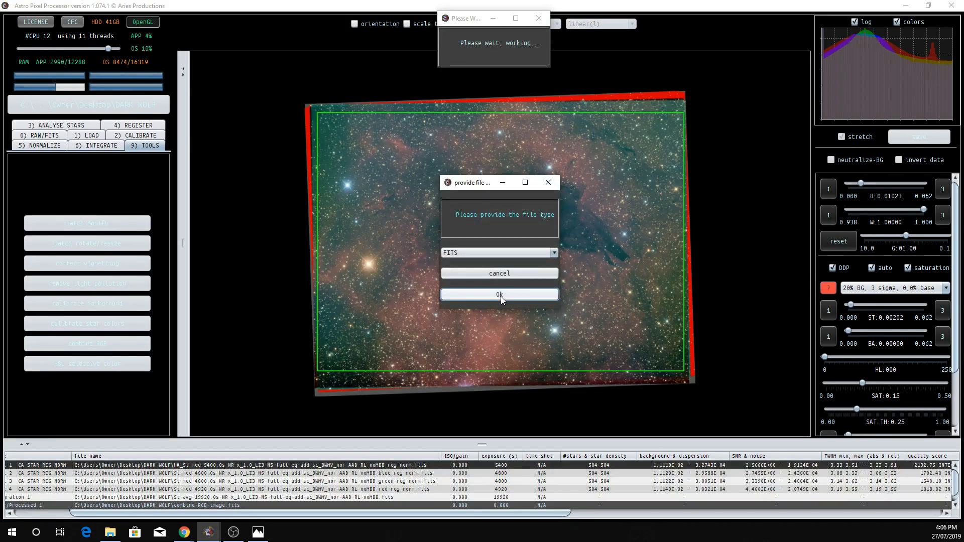
pyautogui.click(501, 297)
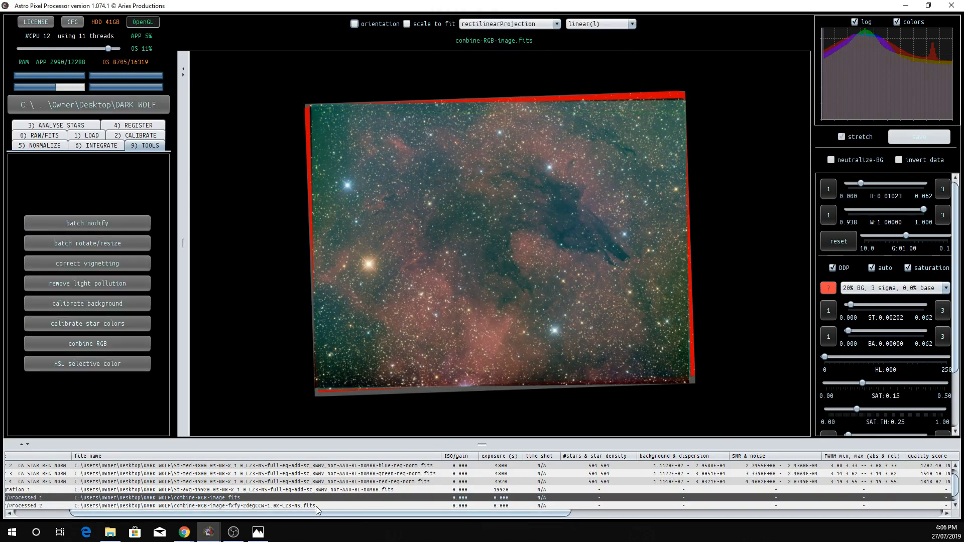
pyautogui.click(316, 506)
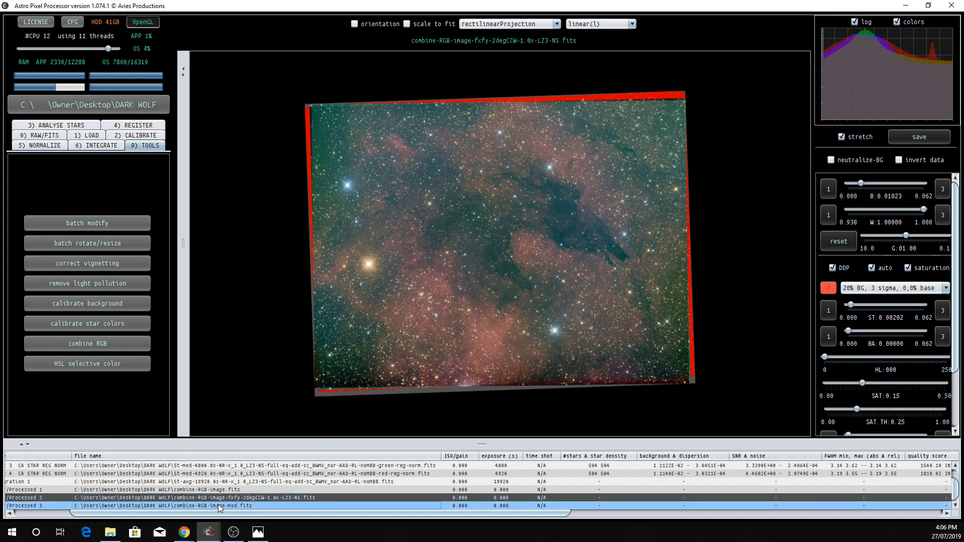
pyautogui.click(217, 504)
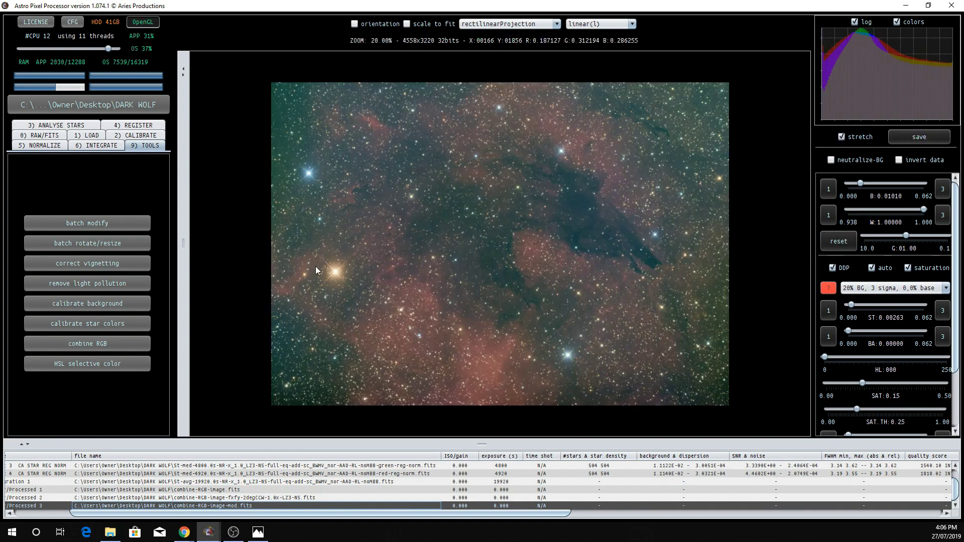
pyautogui.scroll(1, 493, 245)
pyautogui.scroll(-1, 511, 272)
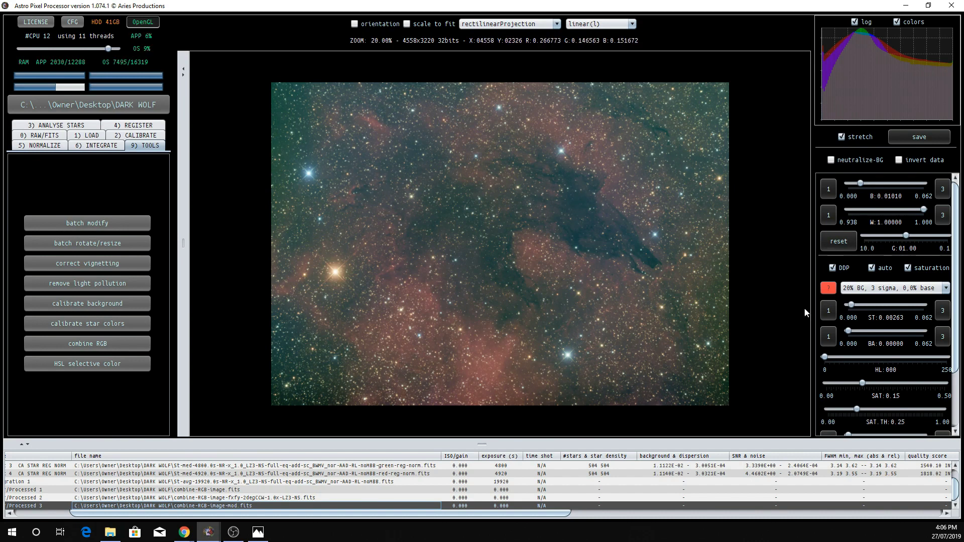
pyautogui.scroll(1, 556, 237)
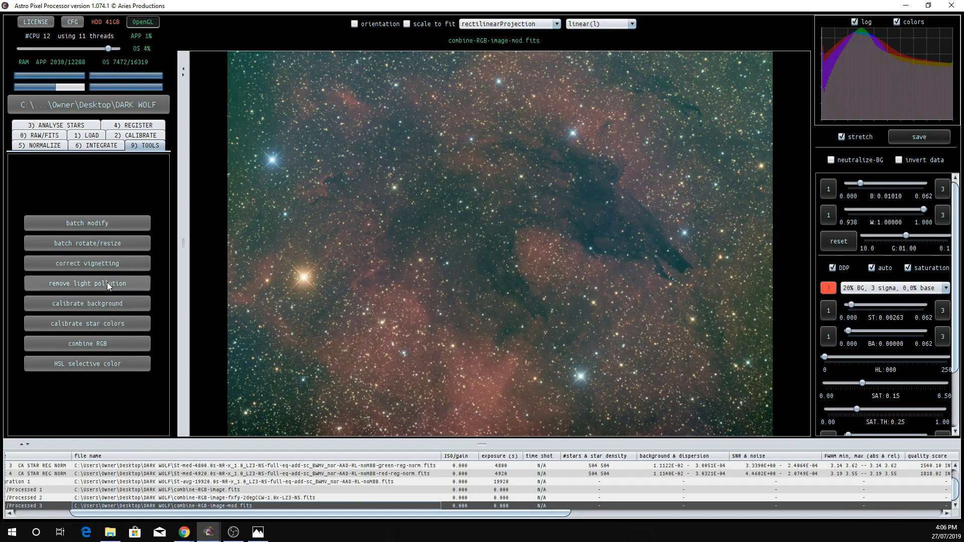
# Start light pollution removal on the nebula image, confirming on the second attempt
pyautogui.click(128, 283)
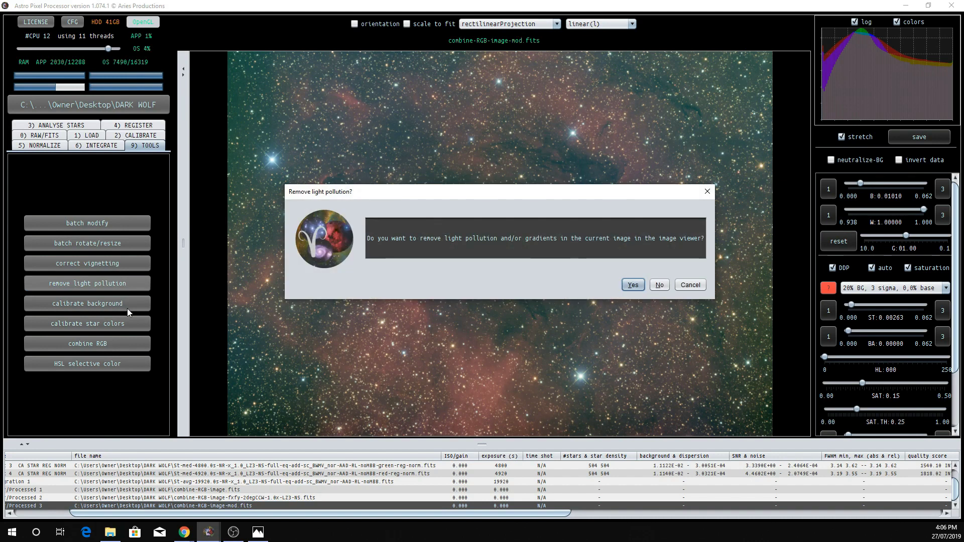
pyautogui.click(704, 287)
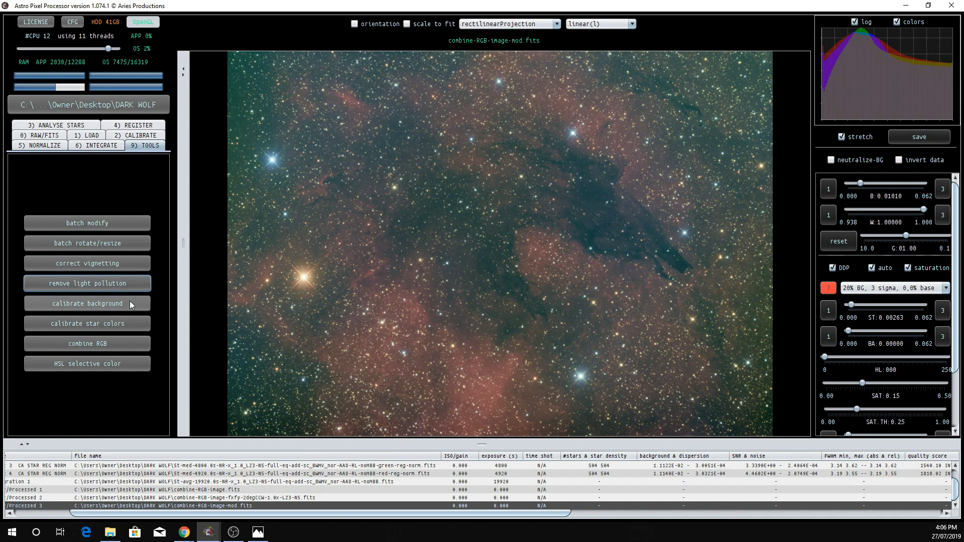
pyautogui.click(117, 282)
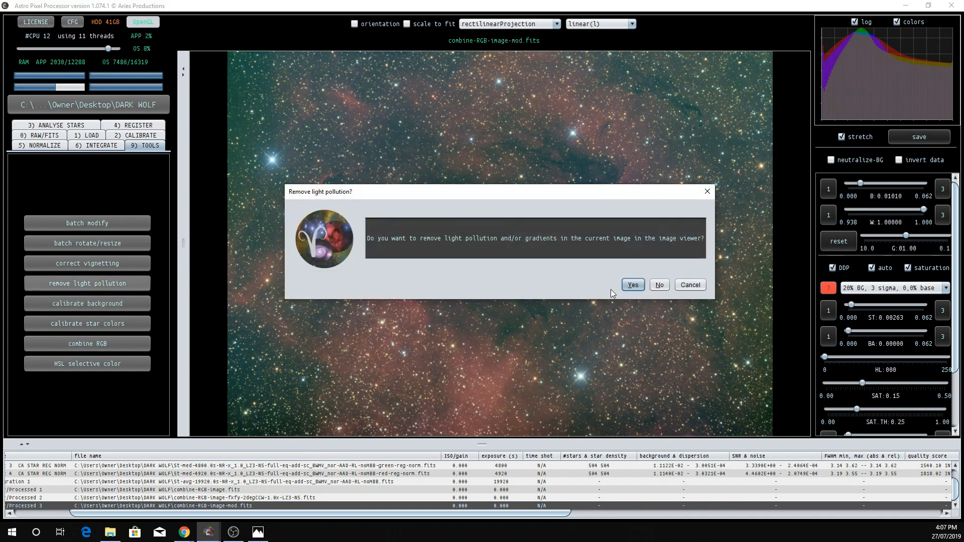
pyautogui.click(633, 284)
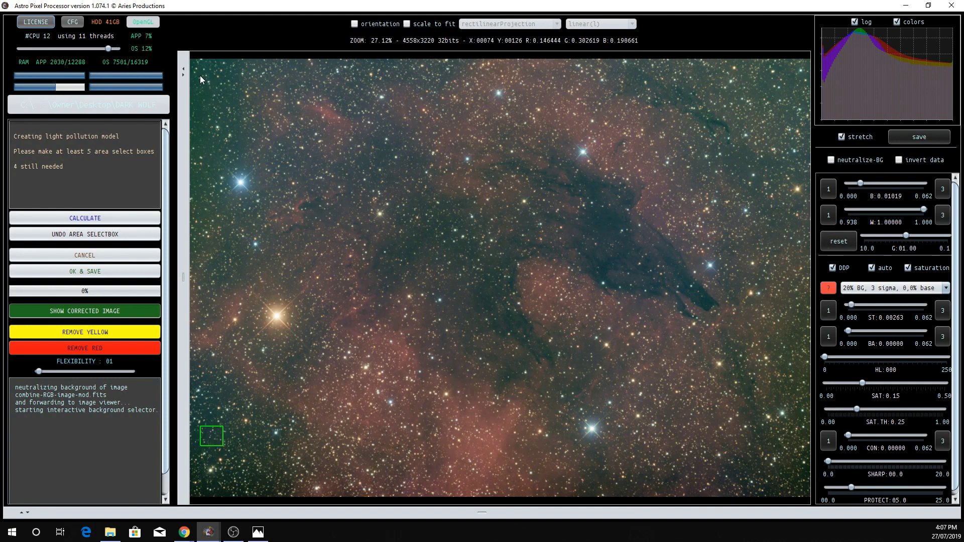
# Mark background sample boxes at top left, bottom right, near top right and left of centre
pyautogui.moveTo(200, 75); pyautogui.dragTo(212, 95)
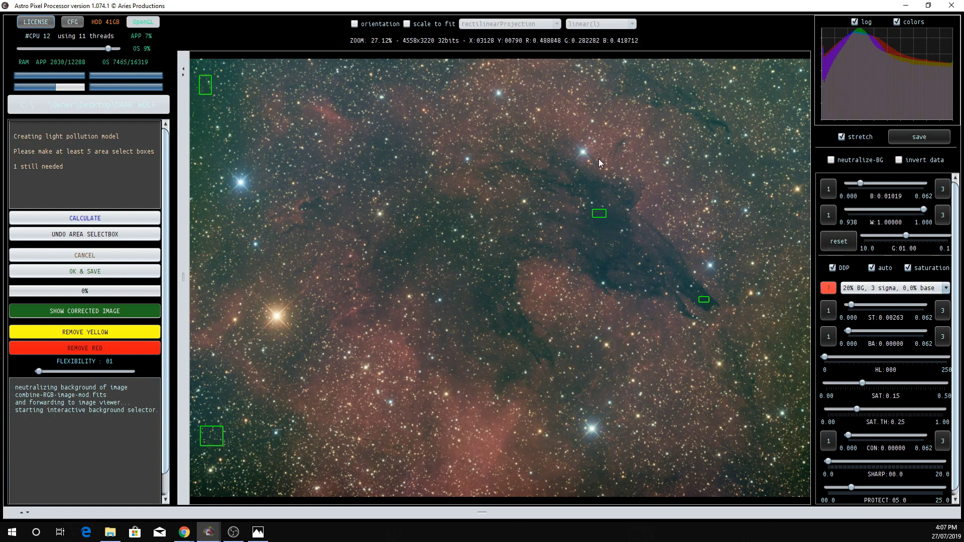
pyautogui.moveTo(776, 476); pyautogui.dragTo(799, 490)
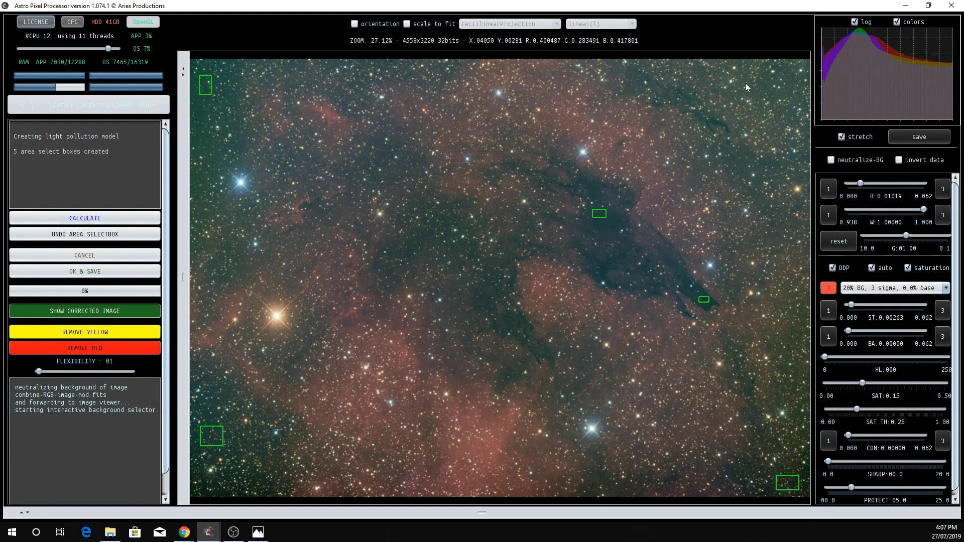
pyautogui.moveTo(676, 97); pyautogui.dragTo(693, 111)
pyautogui.moveTo(425, 217); pyautogui.dragTo(437, 223)
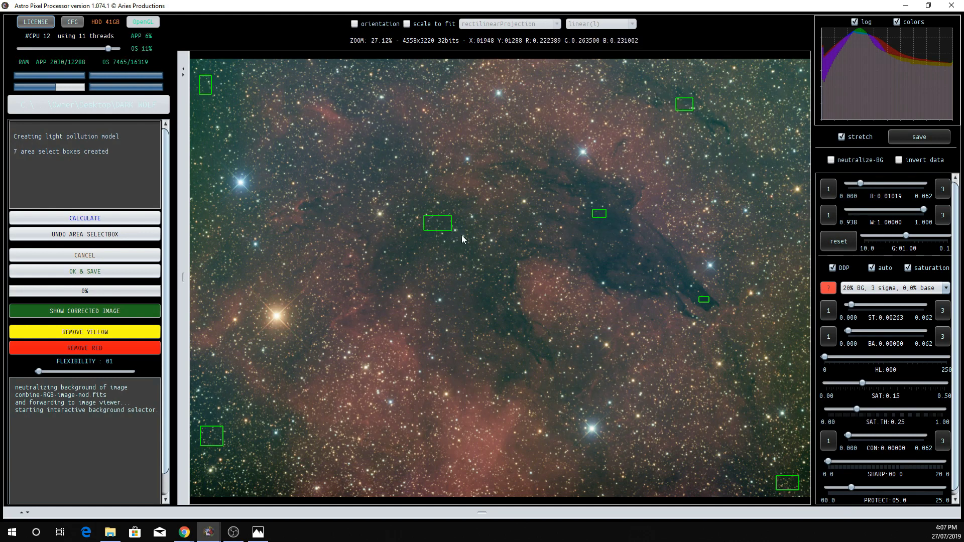
# Calculate the light pollution model, inspect the gradient, then return to the corrected image
pyautogui.click(79, 221)
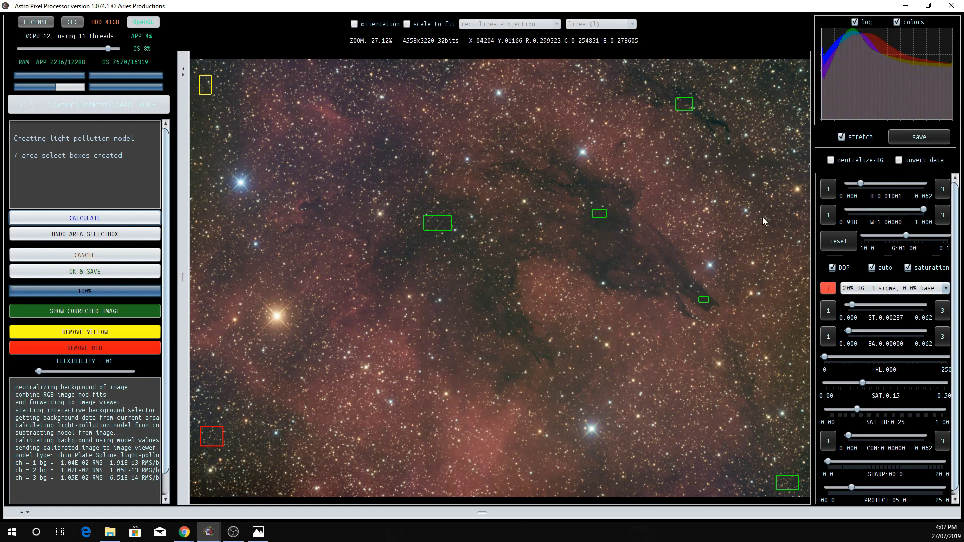
pyautogui.click(115, 312)
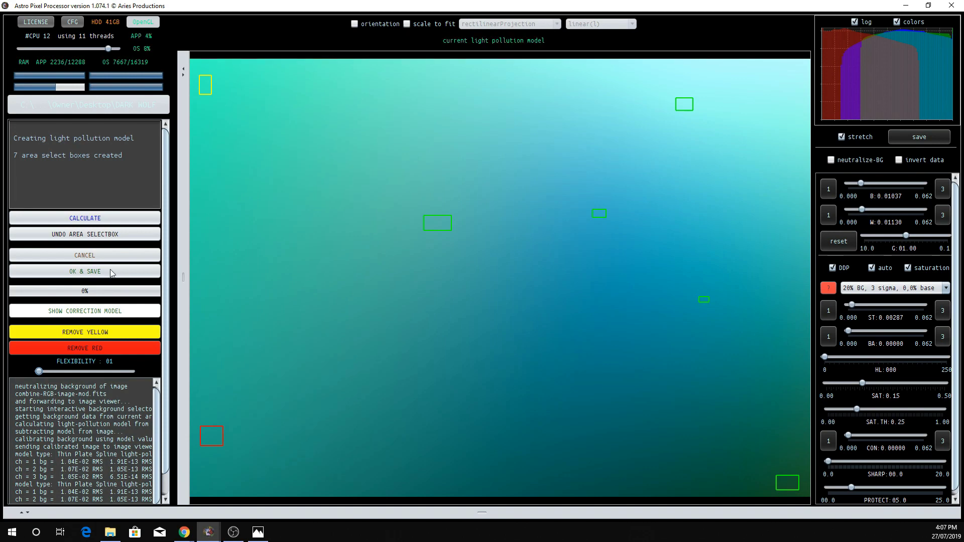
pyautogui.click(98, 310)
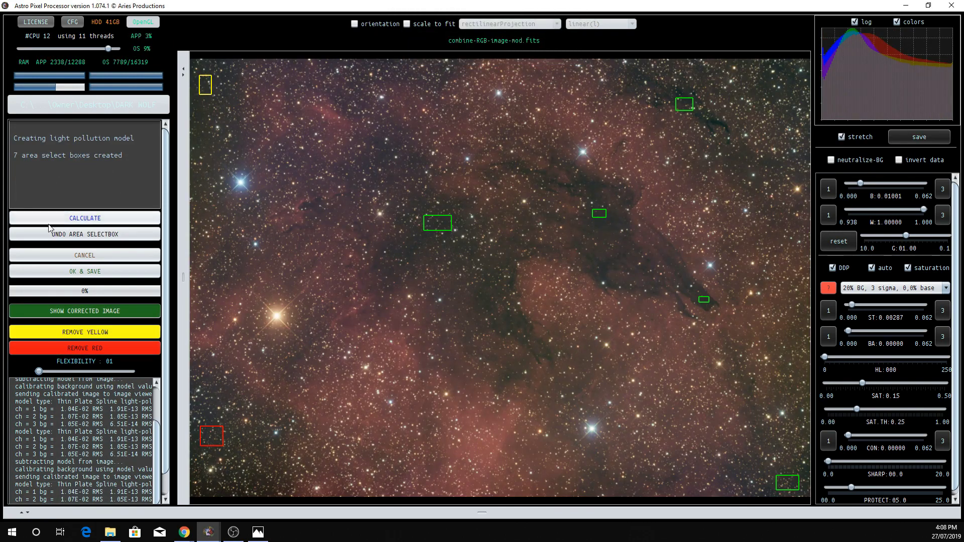
# Save the corrected image as FITS under the default name combine-RGB-image-mod-lpc-cbg
pyautogui.click(102, 273)
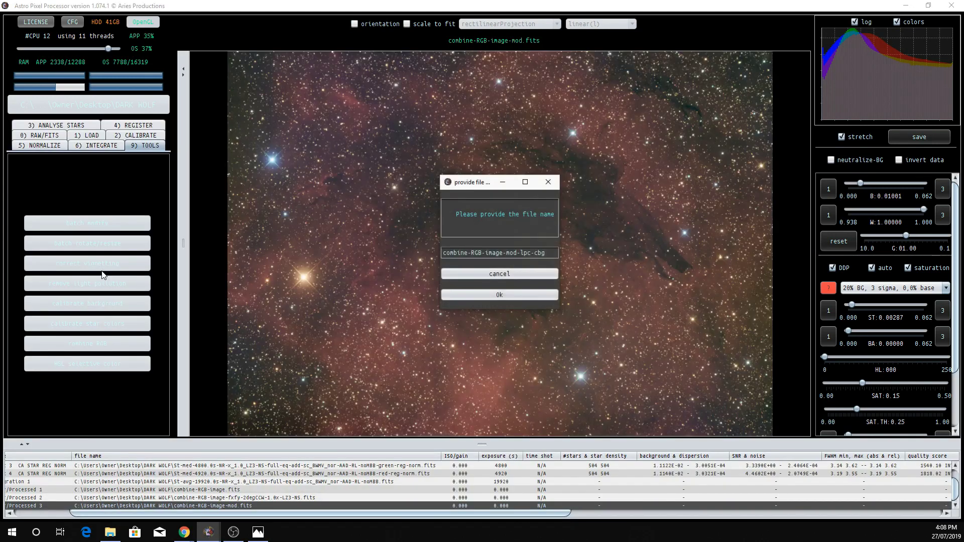
pyautogui.click(504, 295)
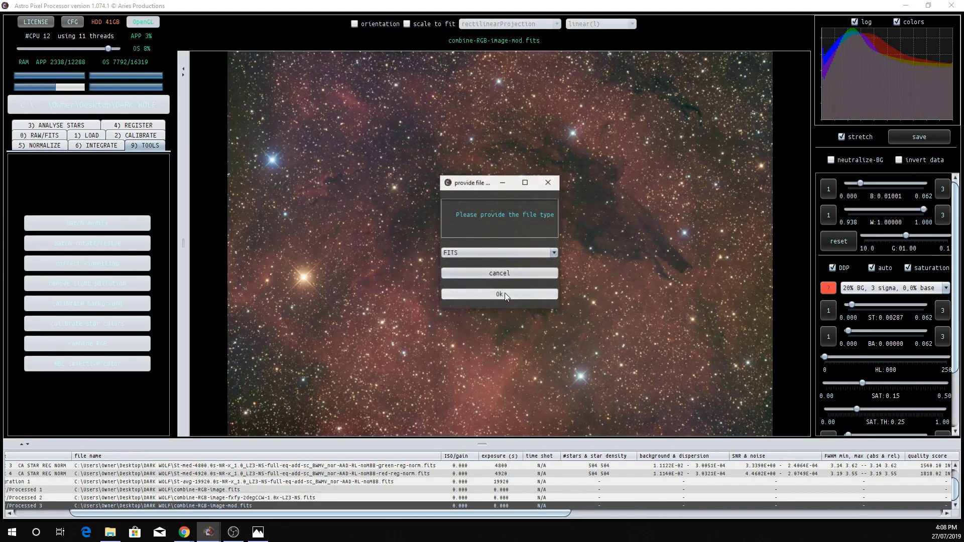
pyautogui.click(504, 295)
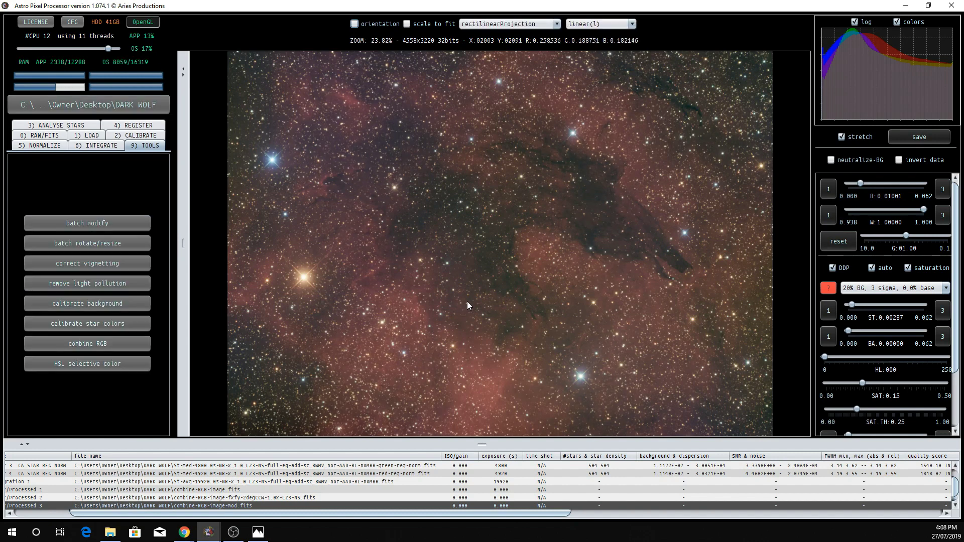
# Collapse the file list, set saturation to 0.43, and use the 20% BG, 3 sigma, 2,5% base stretch
pyautogui.click(482, 442)
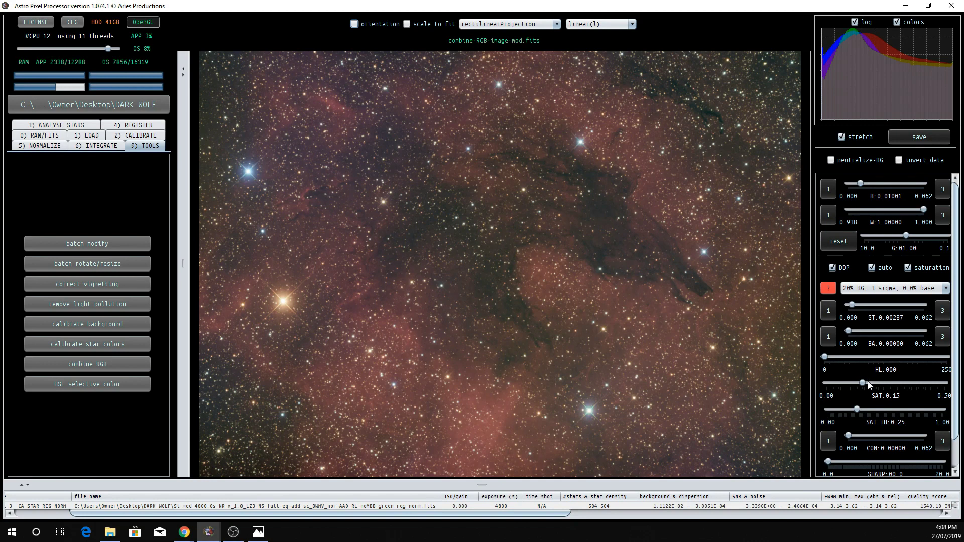
pyautogui.moveTo(863, 384); pyautogui.dragTo(928, 384)
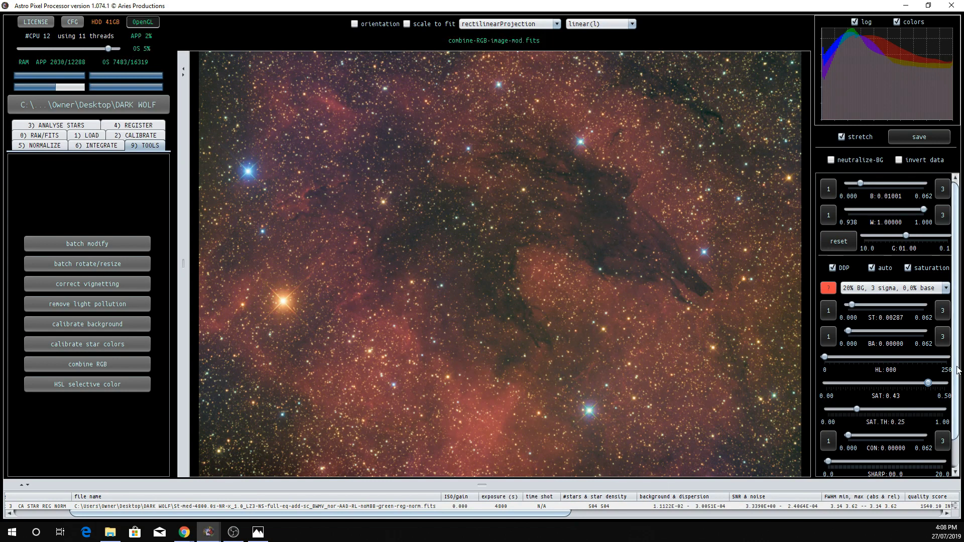
pyautogui.click(946, 287)
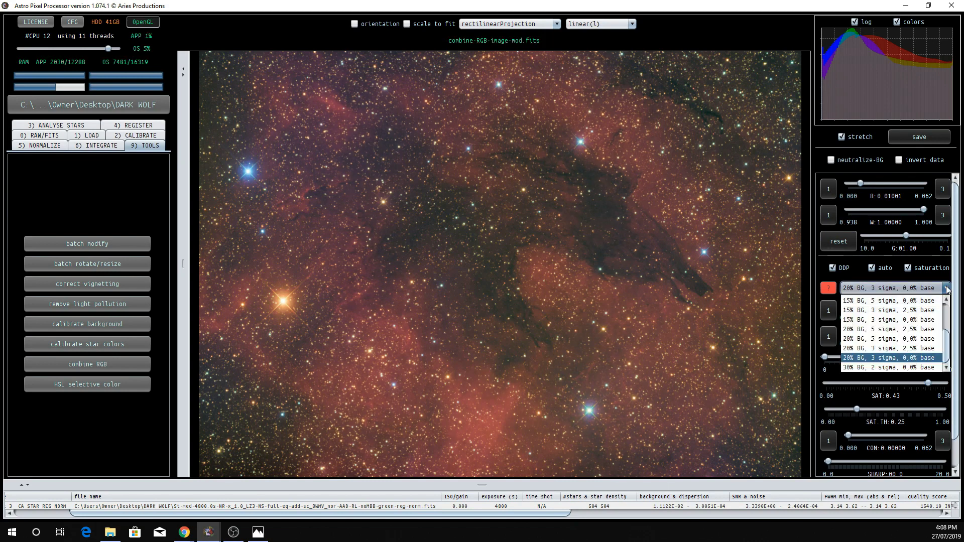
pyautogui.click(925, 350)
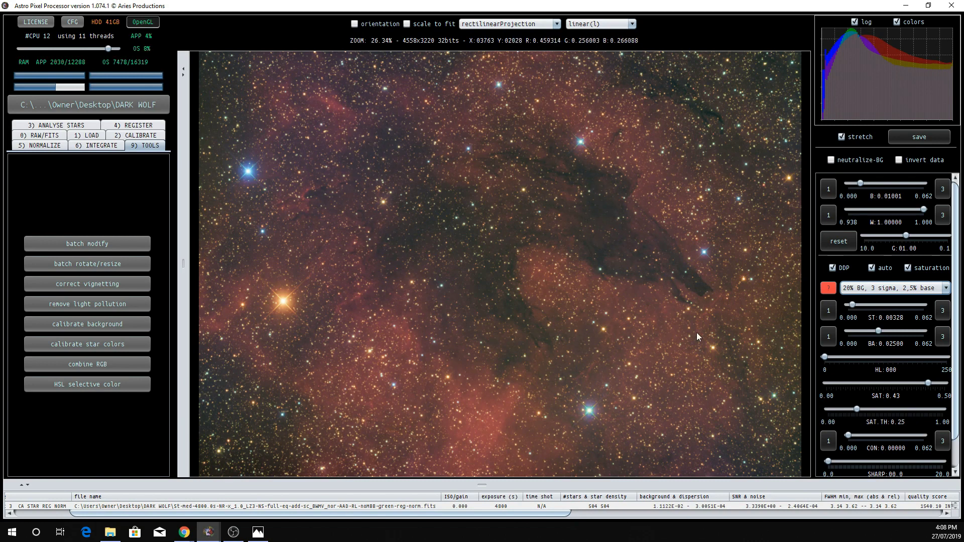
pyautogui.scroll(-1, 957, 329)
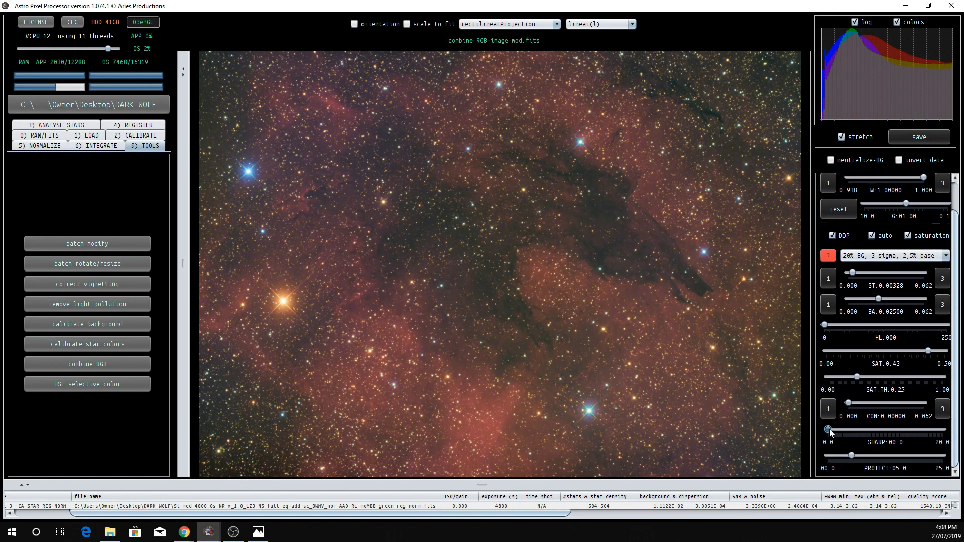
# Set sharpening to 10.2 and lower sharpen protection to 2.2
pyautogui.moveTo(827, 428); pyautogui.dragTo(888, 429)
pyautogui.scroll(1, 574, 144)
pyautogui.scroll(2, 573, 144)
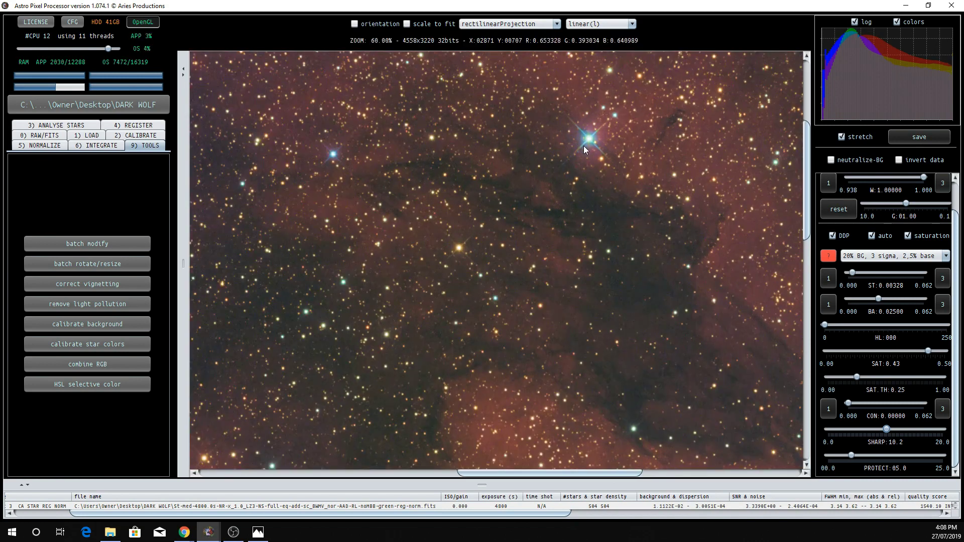
pyautogui.moveTo(851, 456); pyautogui.dragTo(840, 457)
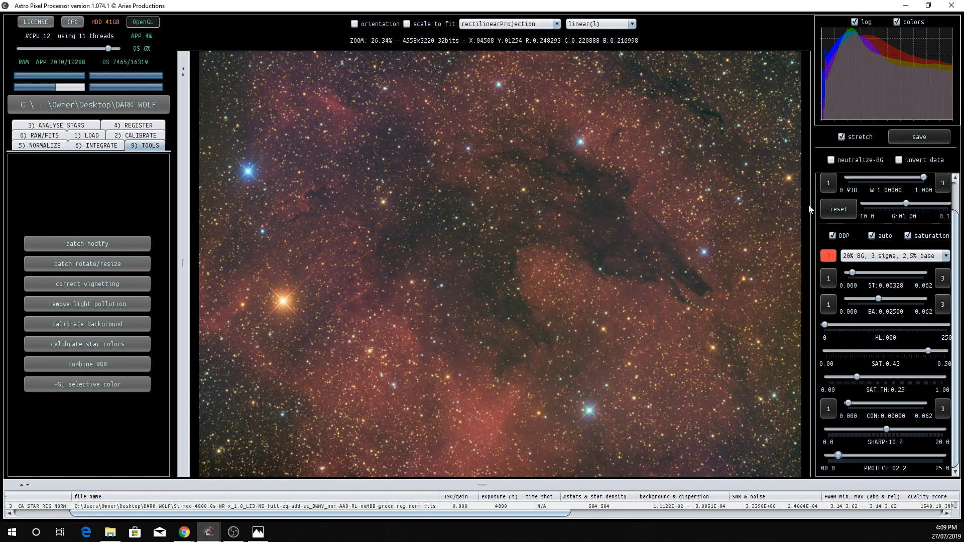
# Name the output Dark Wolf and choose TIFF as the file type
pyautogui.click(914, 138)
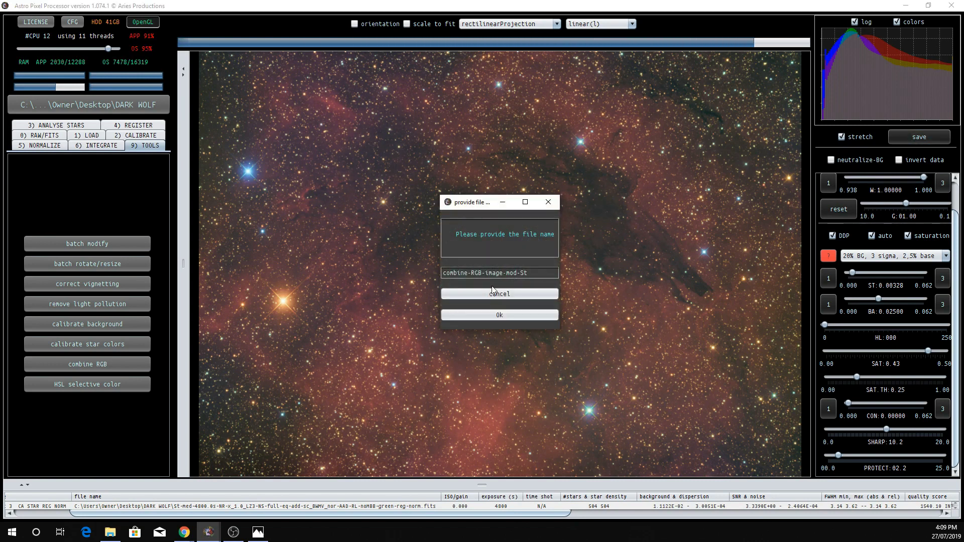
pyautogui.press('BackSpace')
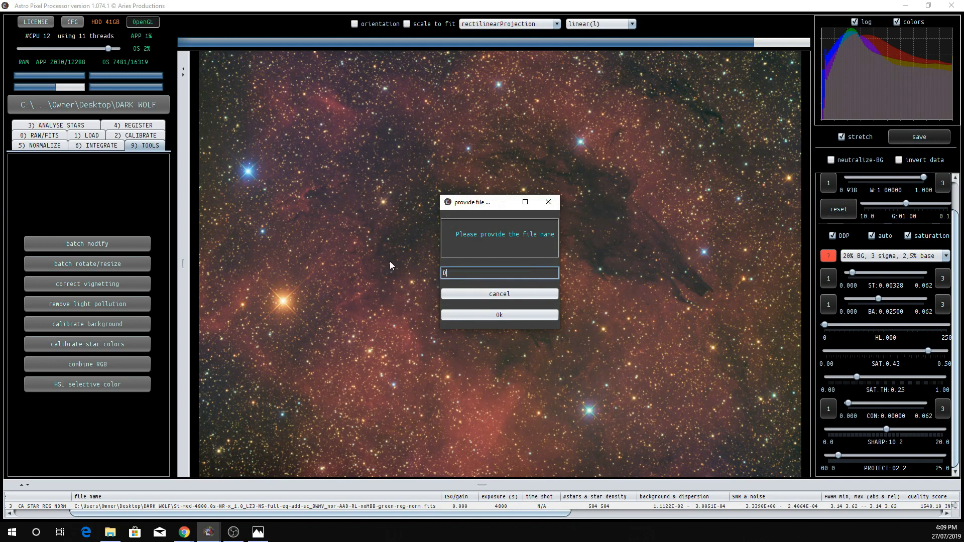
pyautogui.write('Dark Wolf')
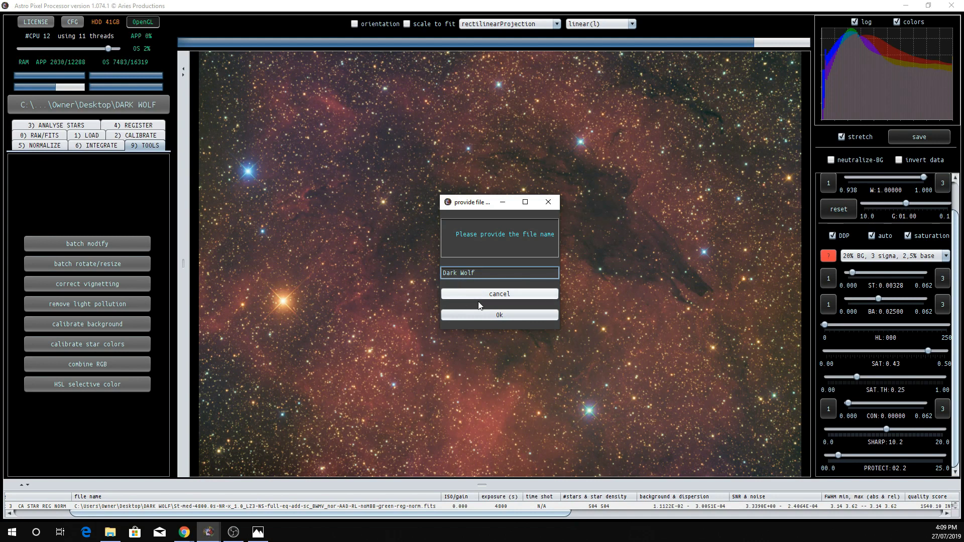
pyautogui.click(494, 314)
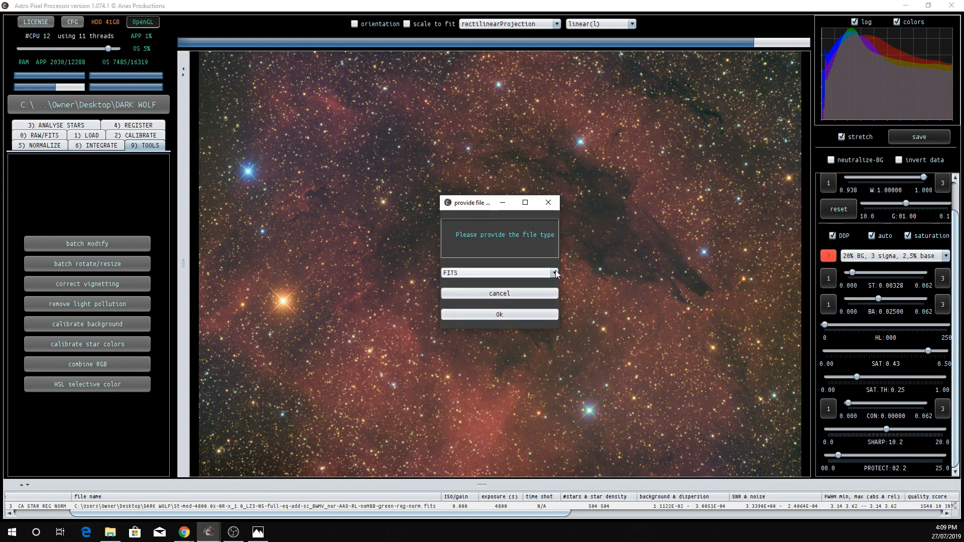
pyautogui.click(557, 273)
pyautogui.click(533, 293)
pyautogui.click(515, 314)
# Choose the sRGB v4.0 colour profile and 16-bit integer depth, then save the TIFF
pyautogui.click(560, 274)
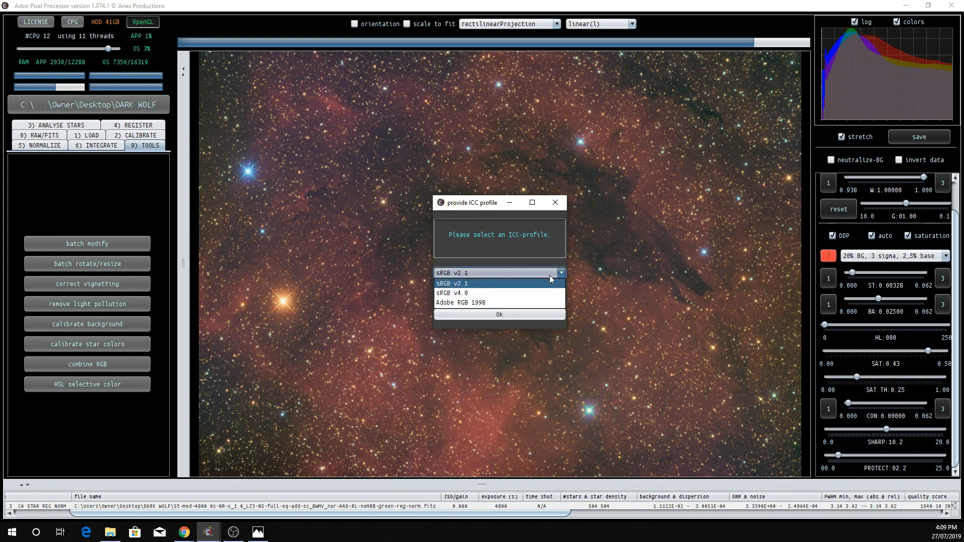
pyautogui.click(553, 292)
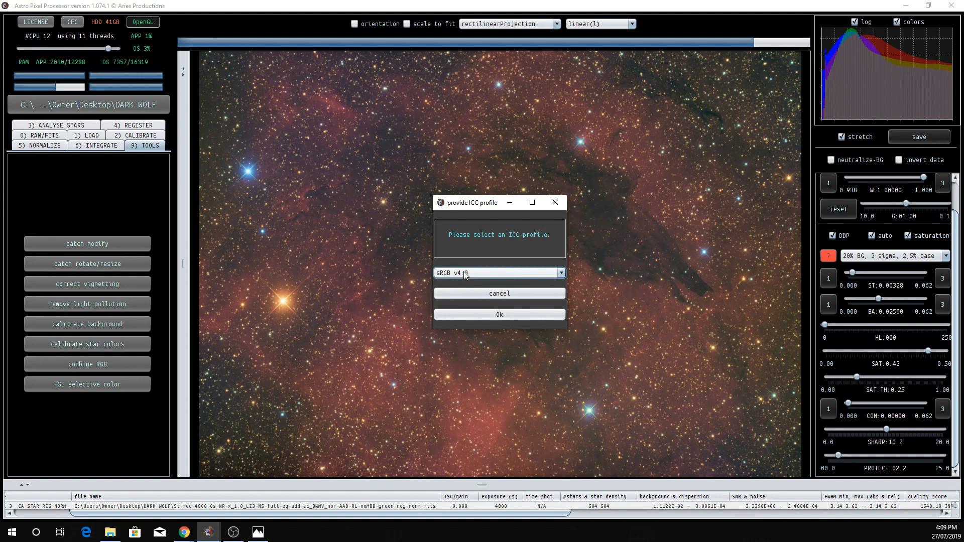
pyautogui.click(523, 314)
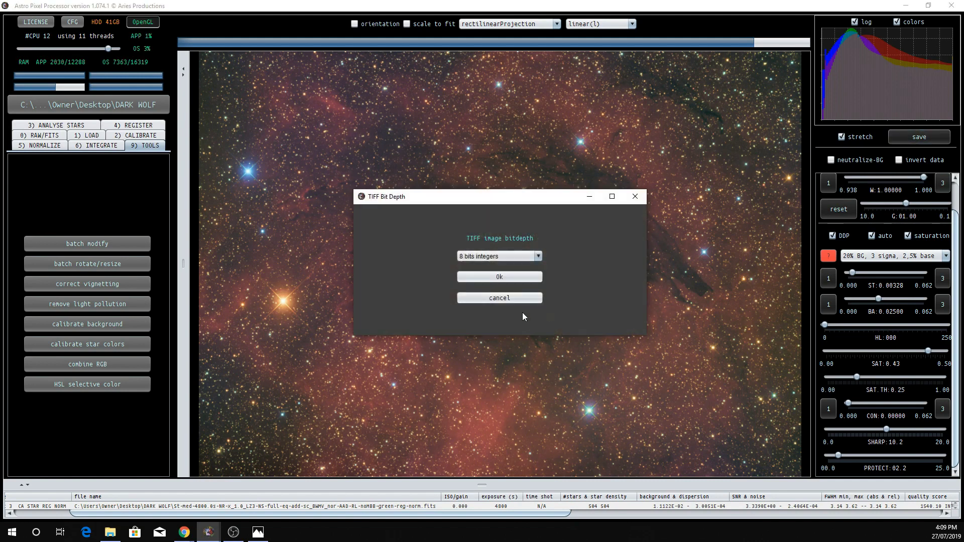
pyautogui.click(538, 256)
pyautogui.click(538, 277)
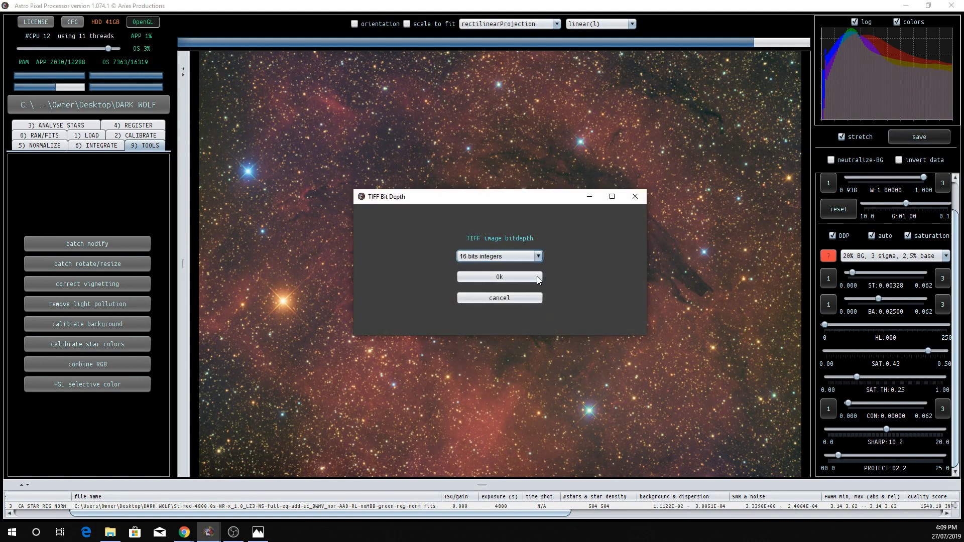
pyautogui.click(508, 278)
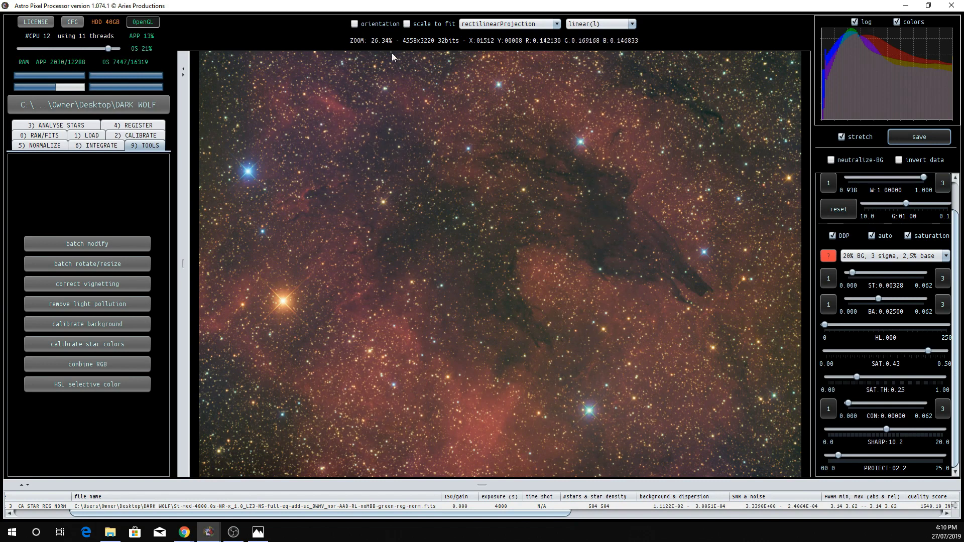
# Minimise APP and open Dark_Wolf.tiff from the DARK WOLF folder with Photoshop CC 2019
pyautogui.click(909, 7)
pyautogui.doubleClick(21, 273)
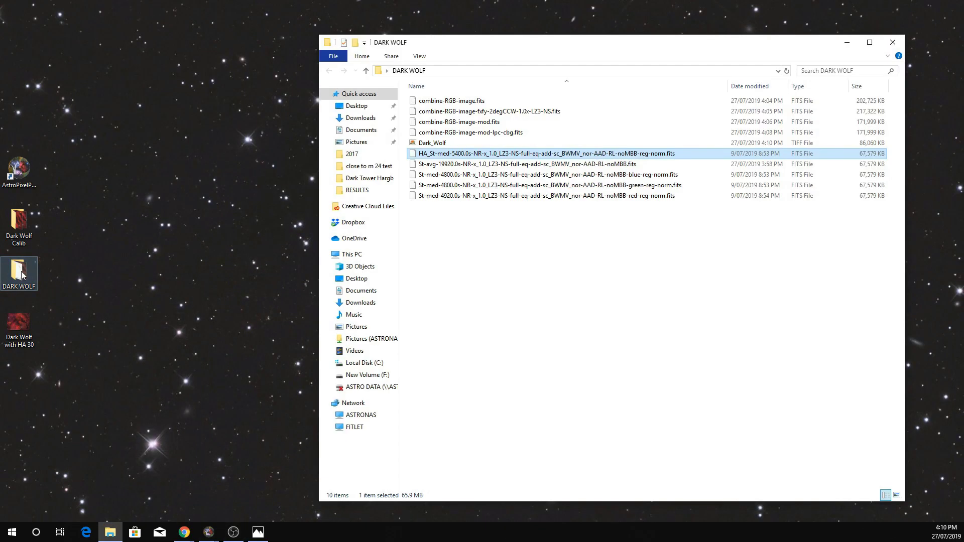
pyautogui.click(437, 142)
pyautogui.rightClick(444, 143)
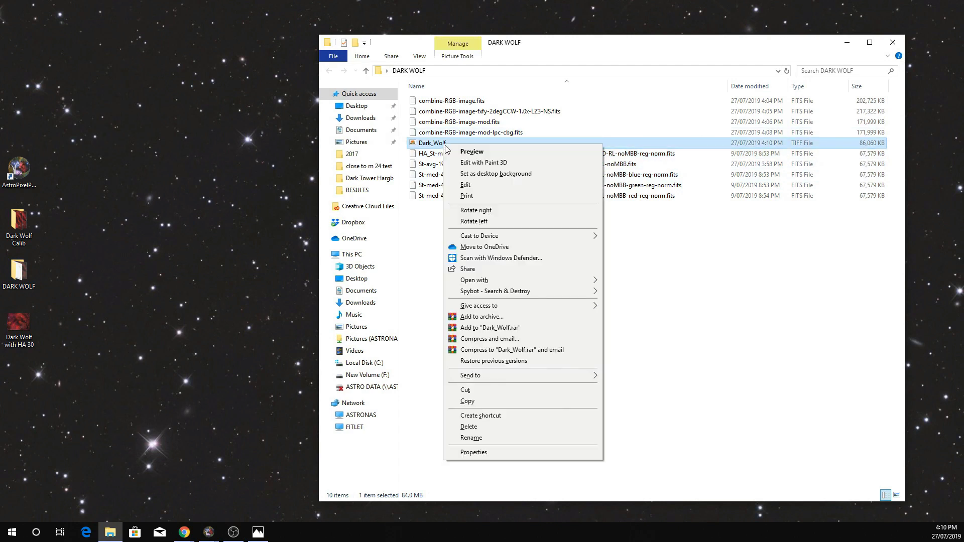
pyautogui.moveTo(482, 280)
pyautogui.click(646, 281)
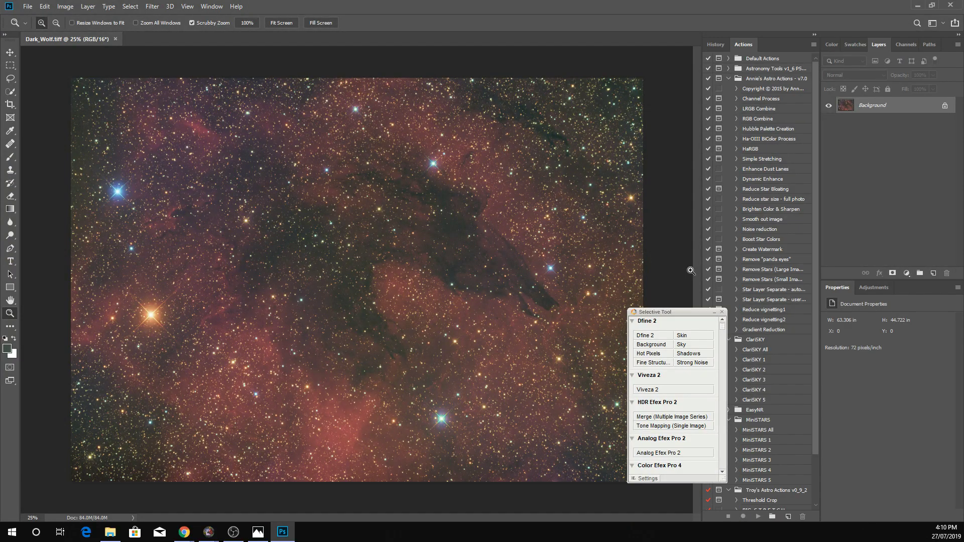
# Close the plugin panel and remove the green cast with DeepSkyColors HLVG
pyautogui.click(722, 311)
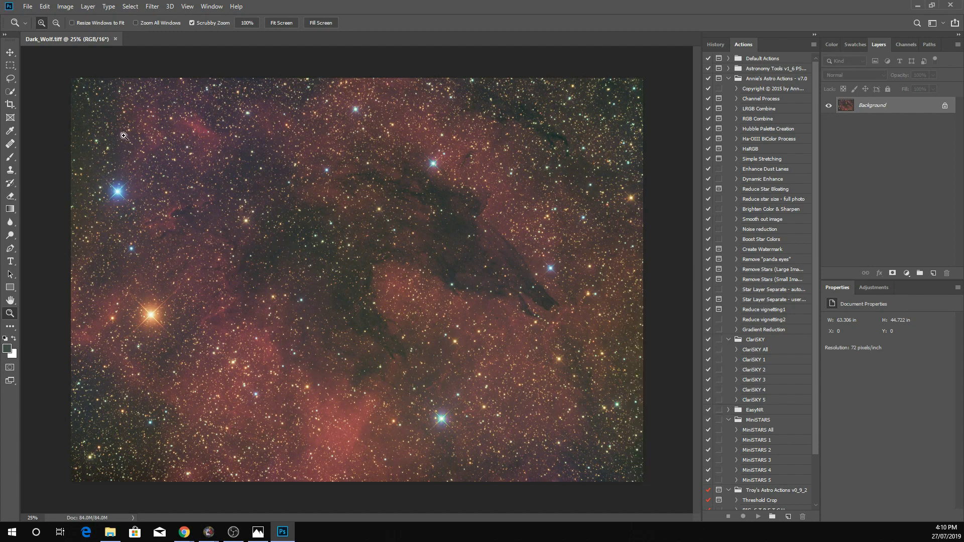
pyautogui.click(152, 6)
pyautogui.moveTo(198, 221)
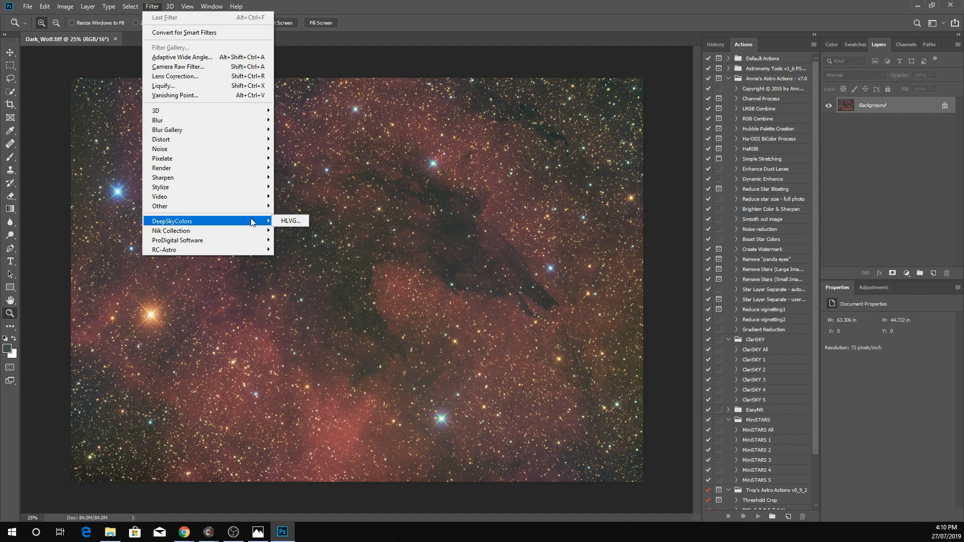
pyautogui.click(294, 223)
pyautogui.click(499, 223)
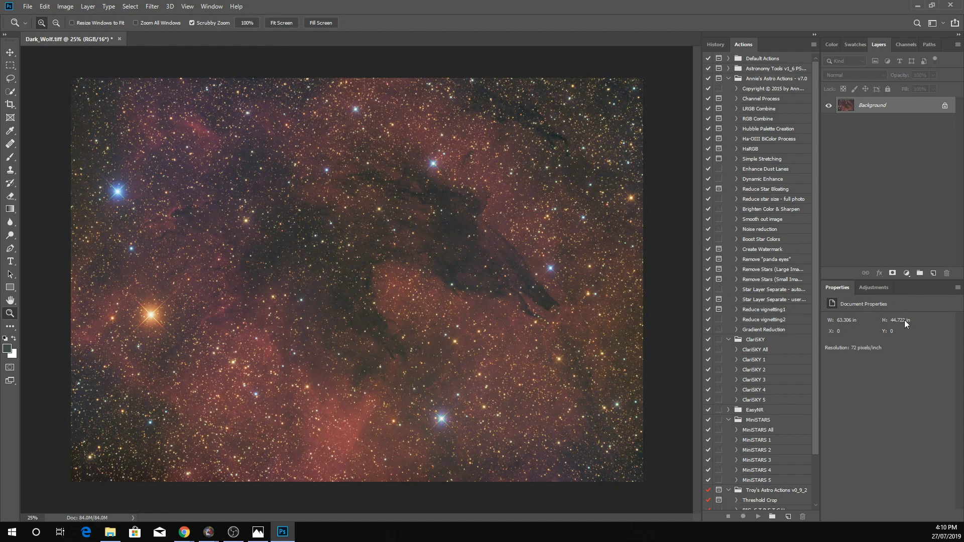
# Add a Curves layer and set its black point by sampling dark sky areas
pyautogui.click(876, 286)
pyautogui.click(873, 308)
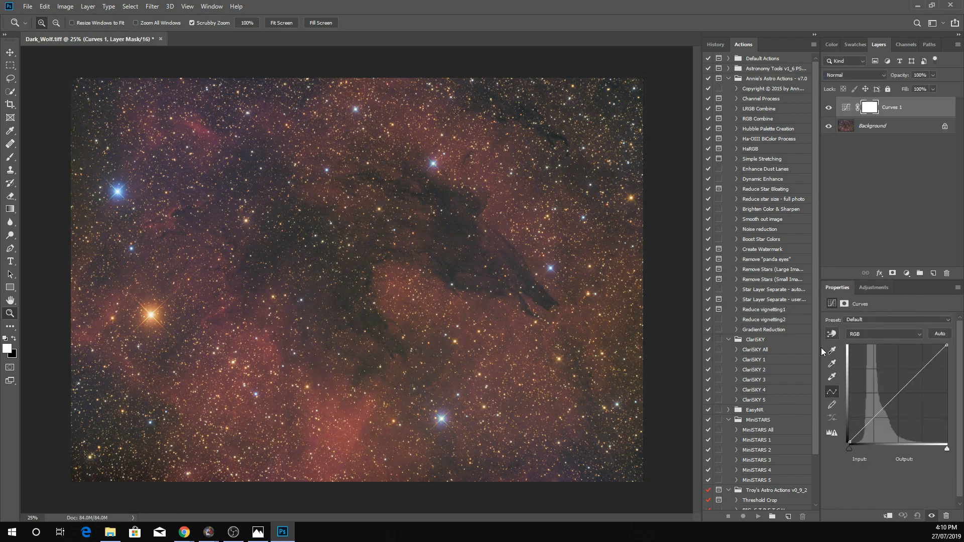
pyautogui.click(832, 350)
pyautogui.click(106, 458)
pyautogui.click(490, 257)
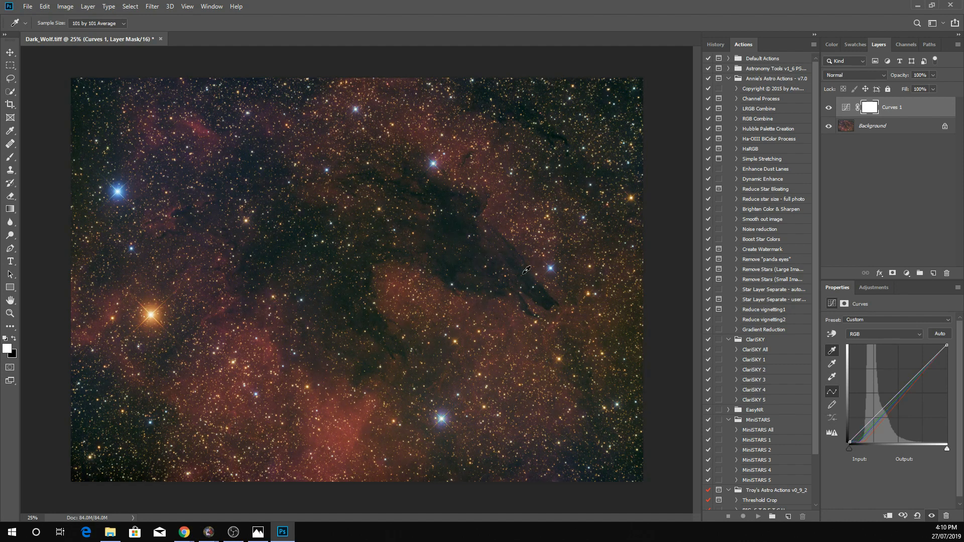
pyautogui.click(550, 305)
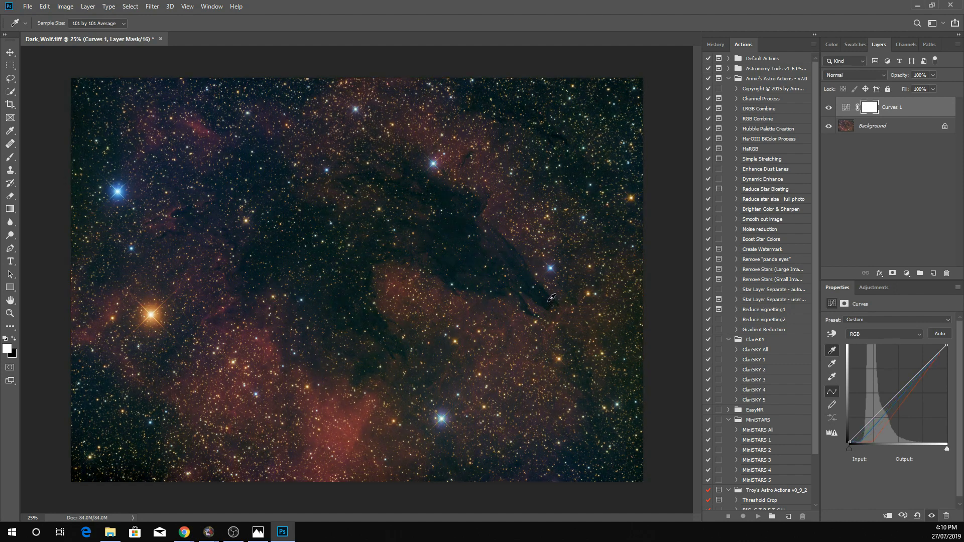
pyautogui.click(630, 123)
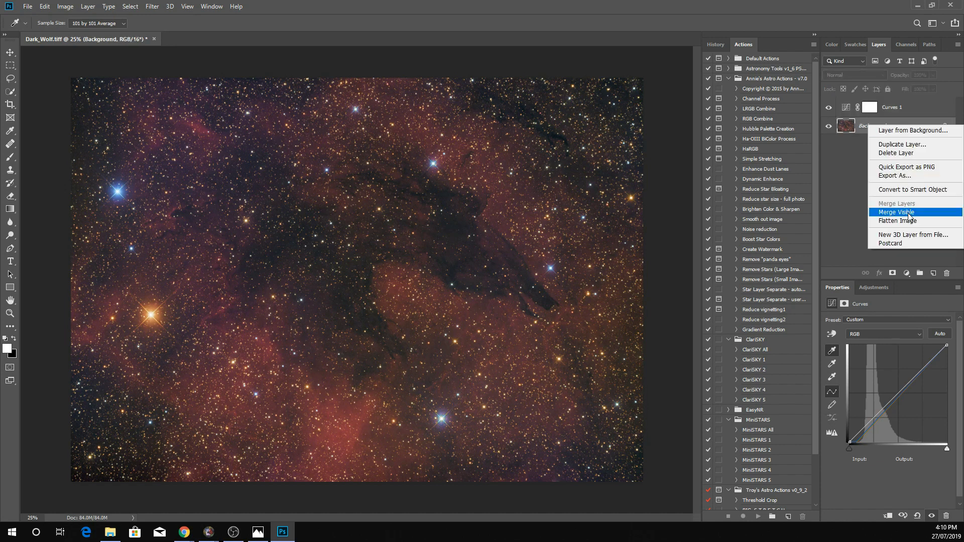
# Merge the Curves layer into a single background layer
pyautogui.click(910, 217)
pyautogui.press('z')
pyautogui.click(67, 7)
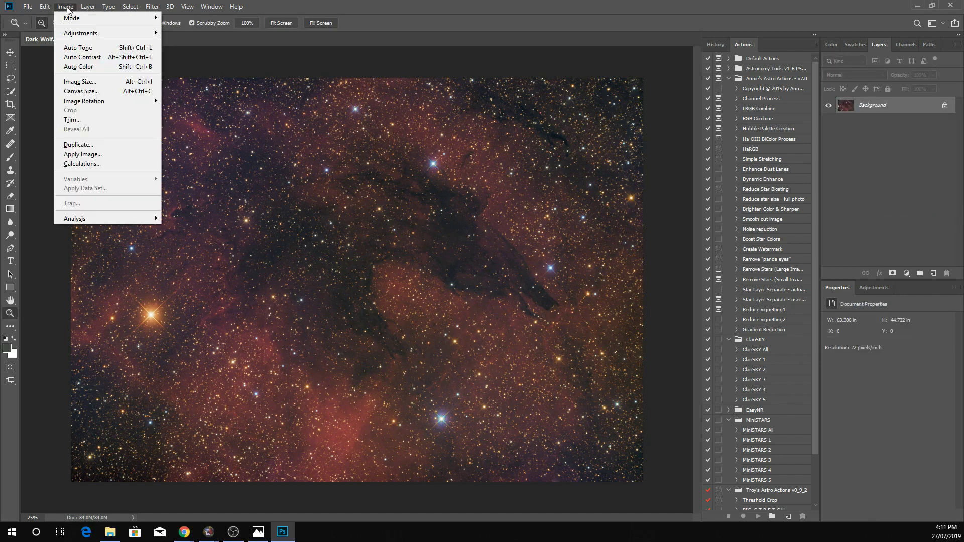
pyautogui.moveTo(81, 32)
pyautogui.click(200, 43)
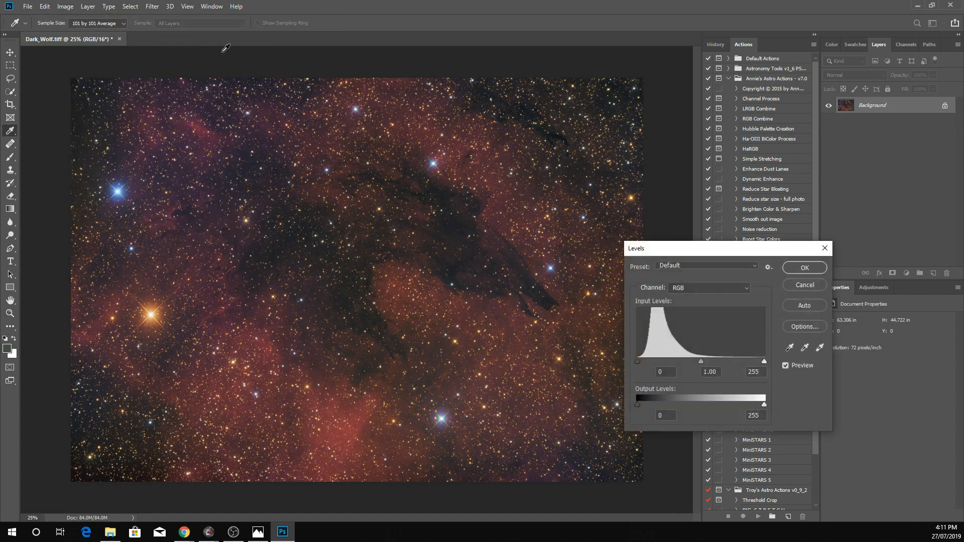
pyautogui.click(746, 283)
pyautogui.click(744, 291)
pyautogui.click(732, 307)
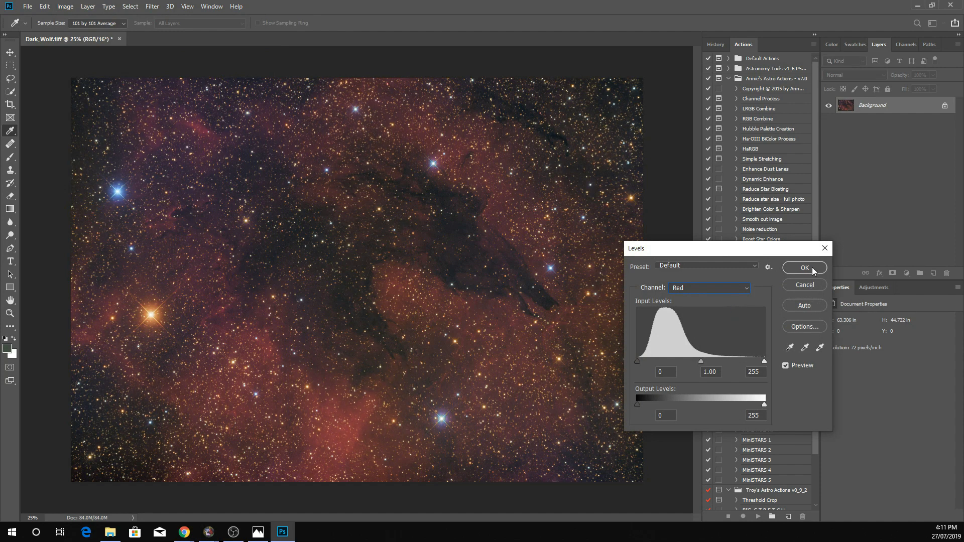
pyautogui.click(827, 249)
pyautogui.click(65, 6)
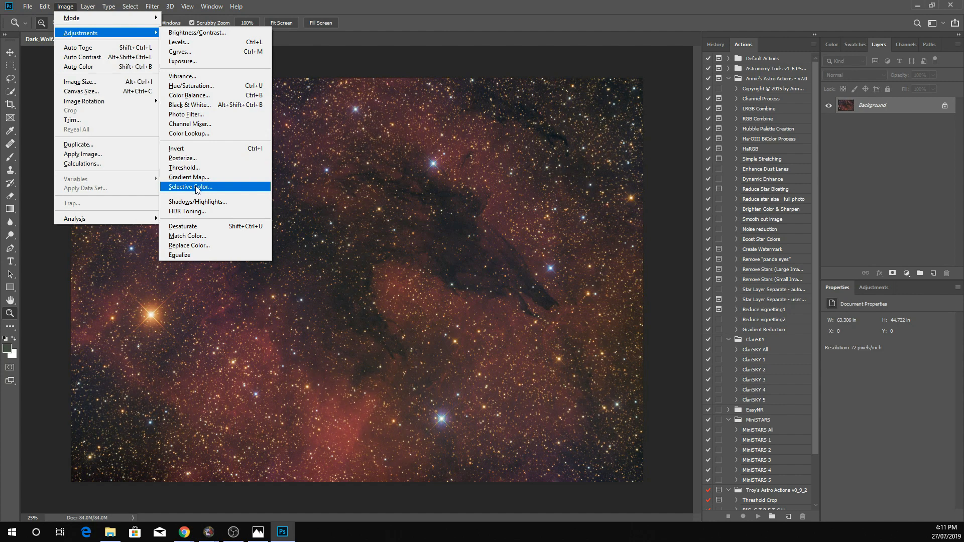
# Apply Selective Color to the Reds with Cyan about -92 and Yellow +5
pyautogui.click(190, 187)
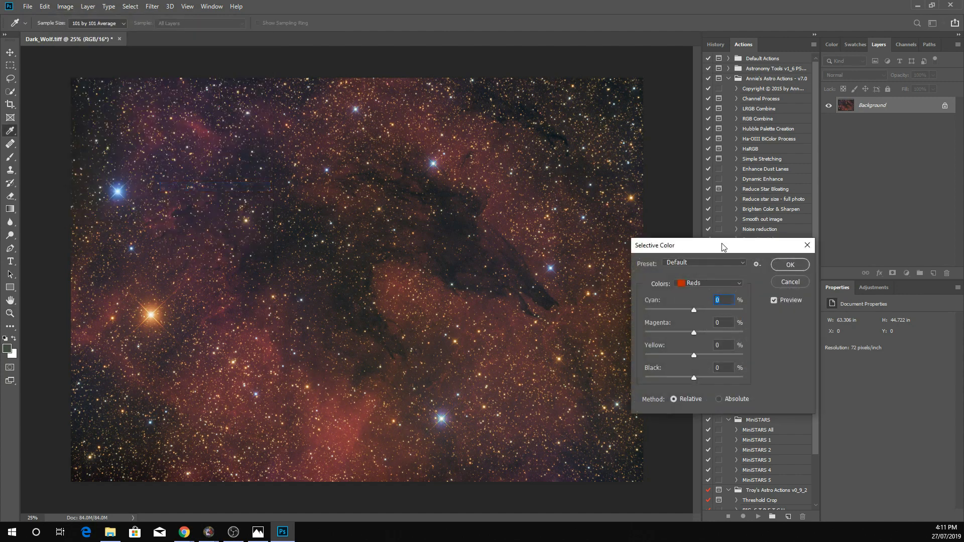
pyautogui.moveTo(722, 245); pyautogui.dragTo(645, 252)
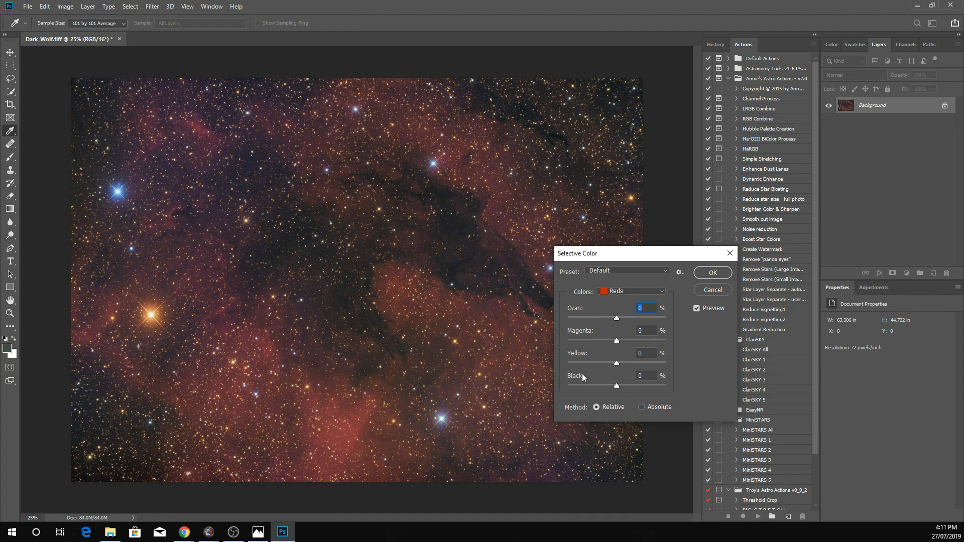
pyautogui.moveTo(617, 318); pyautogui.dragTo(604, 319)
pyautogui.moveTo(642, 256); pyautogui.dragTo(731, 265)
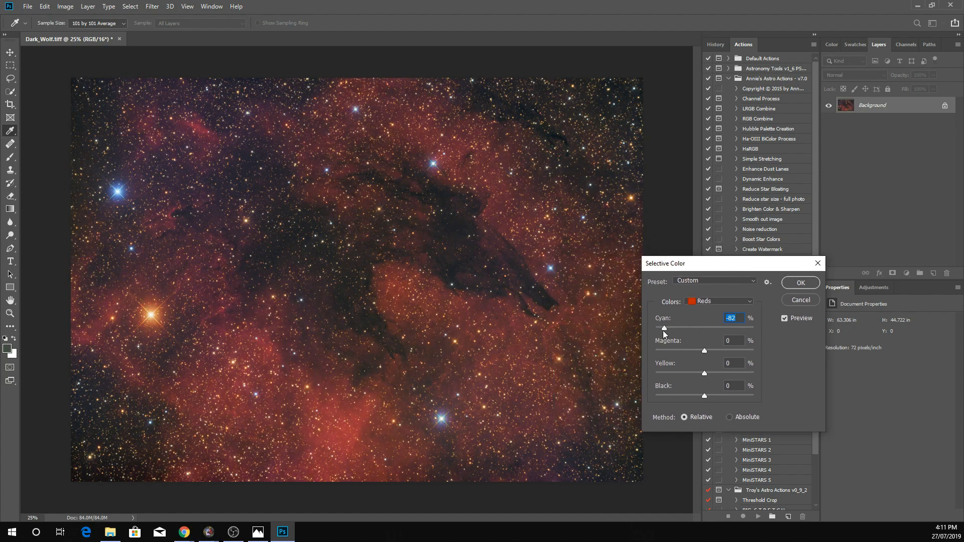
pyautogui.moveTo(664, 328); pyautogui.dragTo(659, 327)
pyautogui.moveTo(704, 352)
pyautogui.mouseDown()
pyautogui.moveTo(685, 350)
pyautogui.moveTo(699, 350)
pyautogui.mouseUp()
pyautogui.click(791, 283)
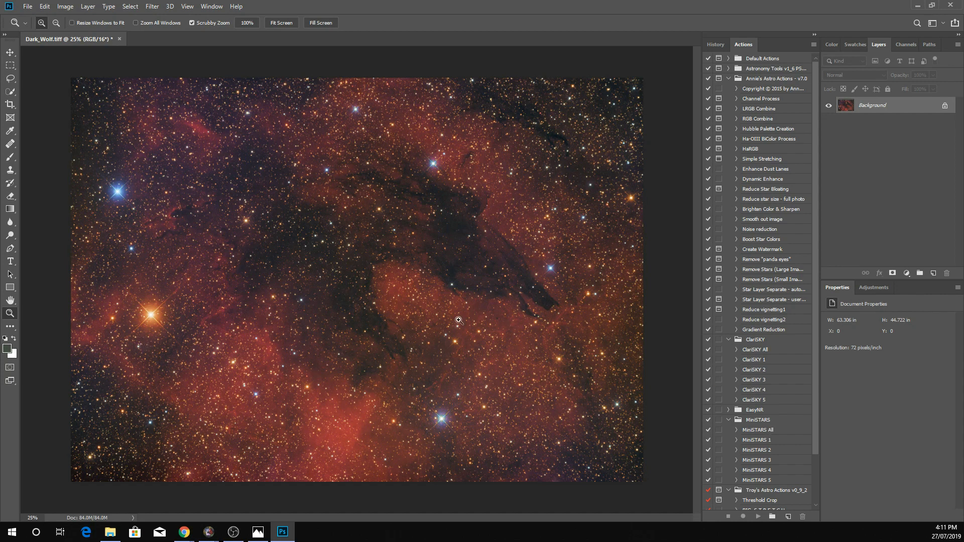
pyautogui.click(117, 194)
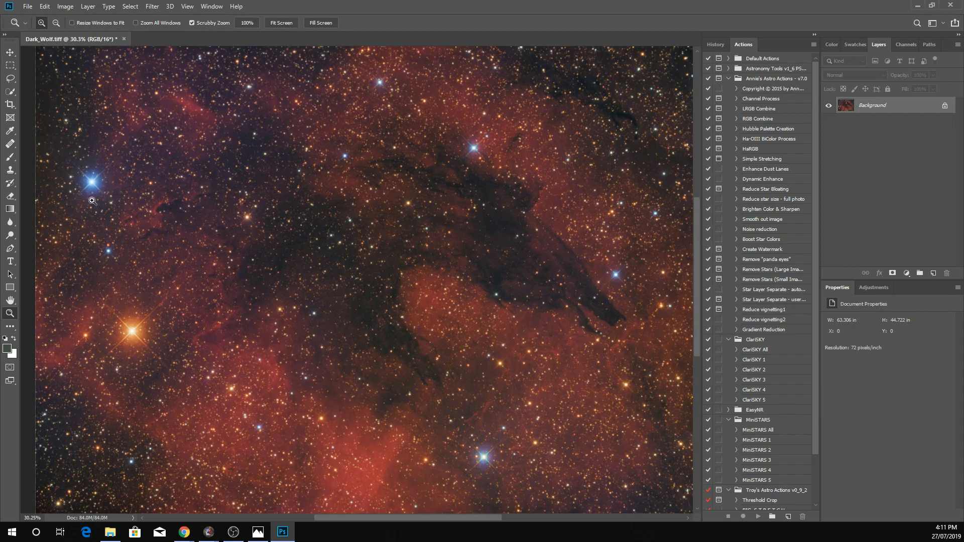
pyautogui.scroll(-1, 142, 247)
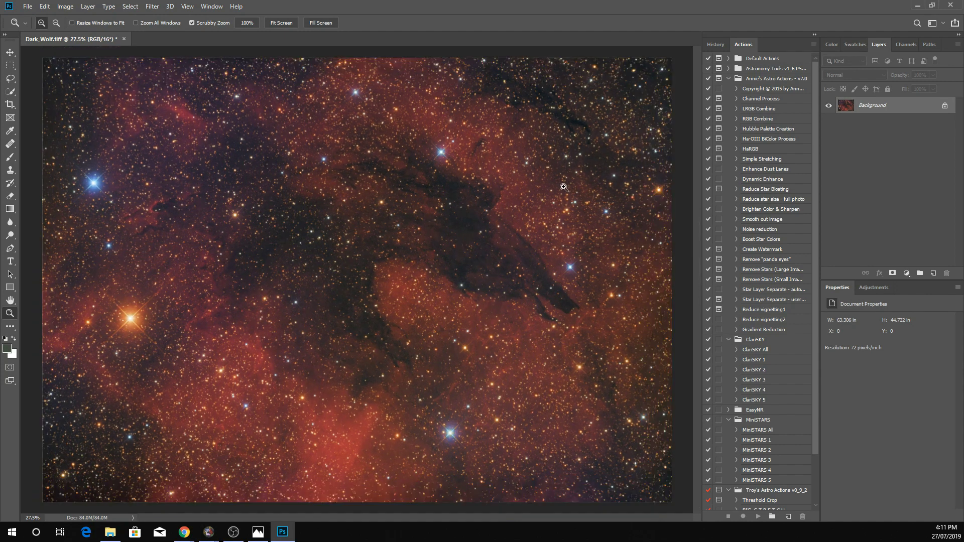